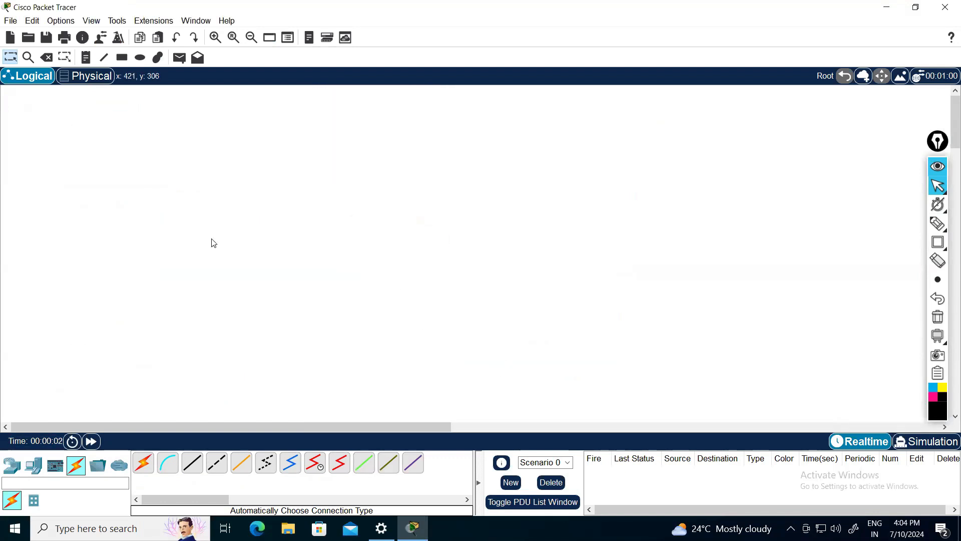
- Place a 2911 router in the logical workspace and open its device window
left_click(12, 465)
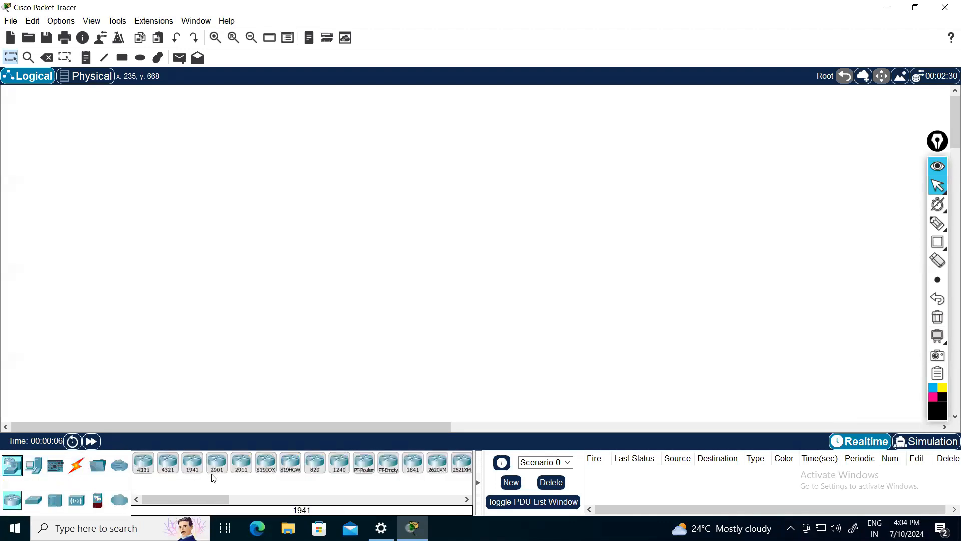
left_click(242, 463)
left_click(111, 160)
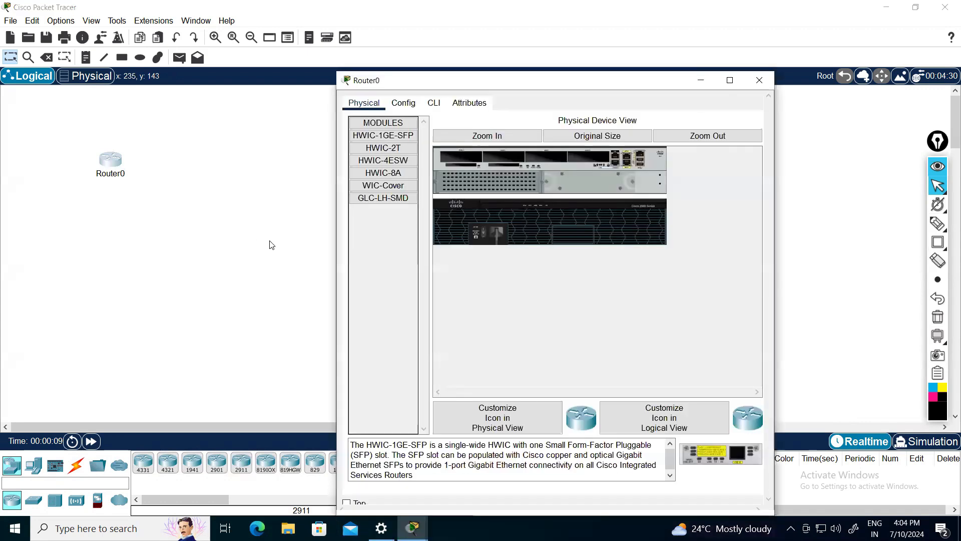
- Show the router's command line in a repositioned, wider window and fast-forward the simulation time through the boot
left_click_drag(509, 83, 340, 57)
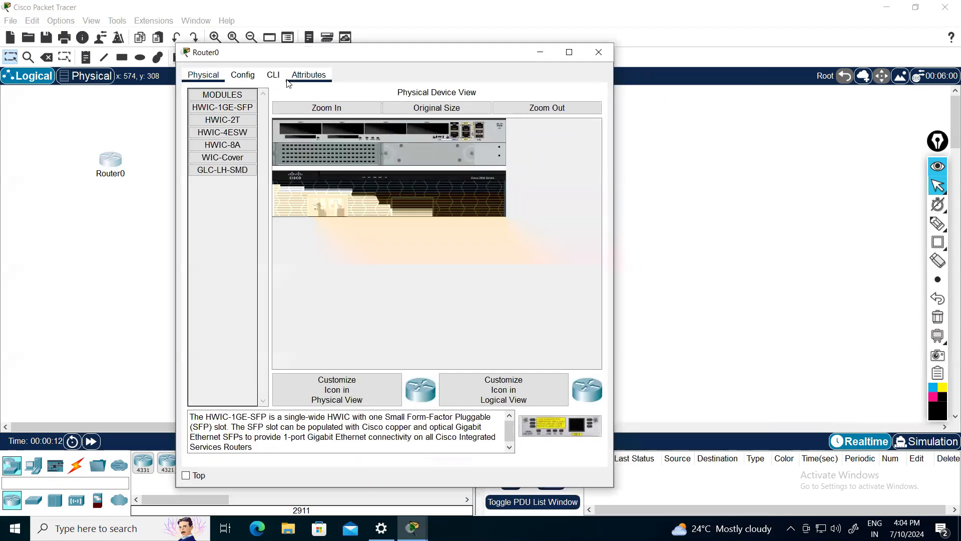
left_click(273, 75)
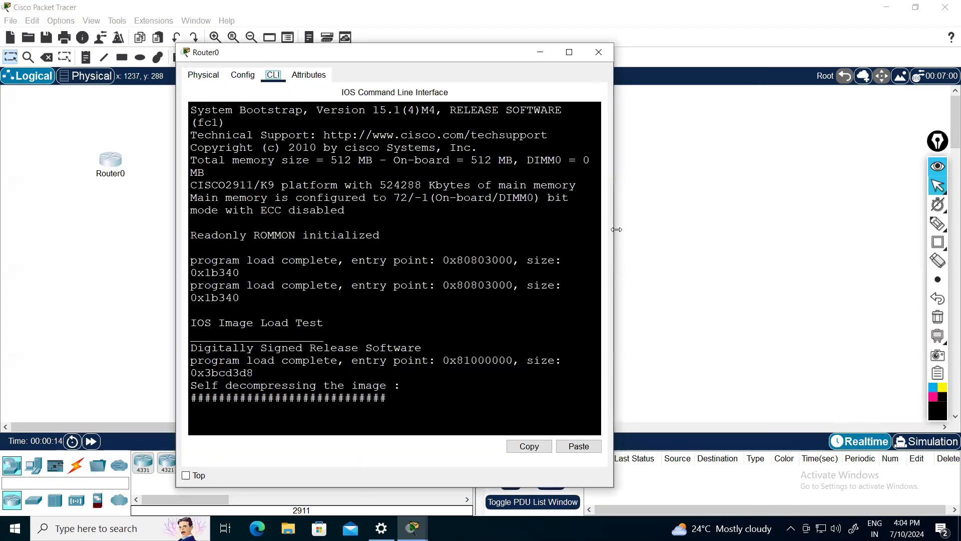
left_click_drag(614, 231, 813, 231)
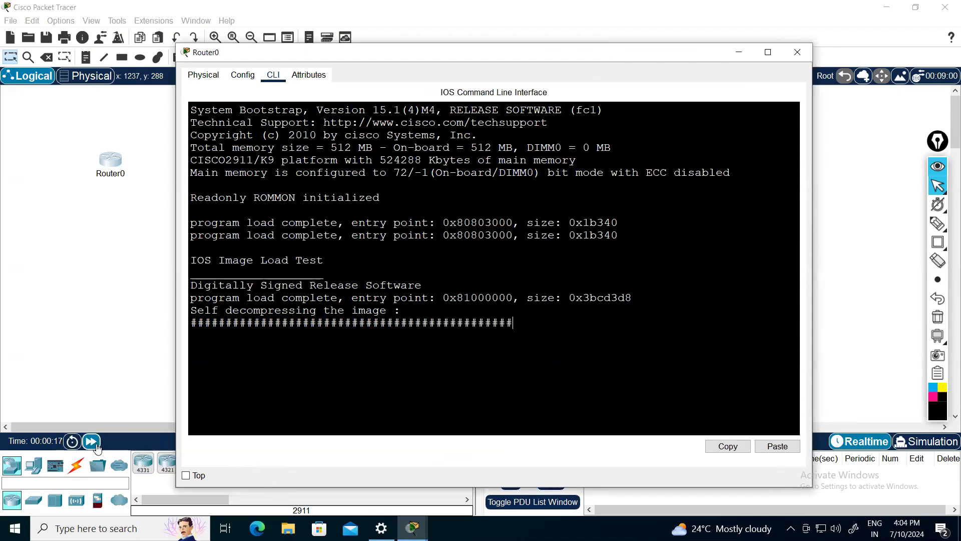
left_click(91, 441)
left_click(108, 162)
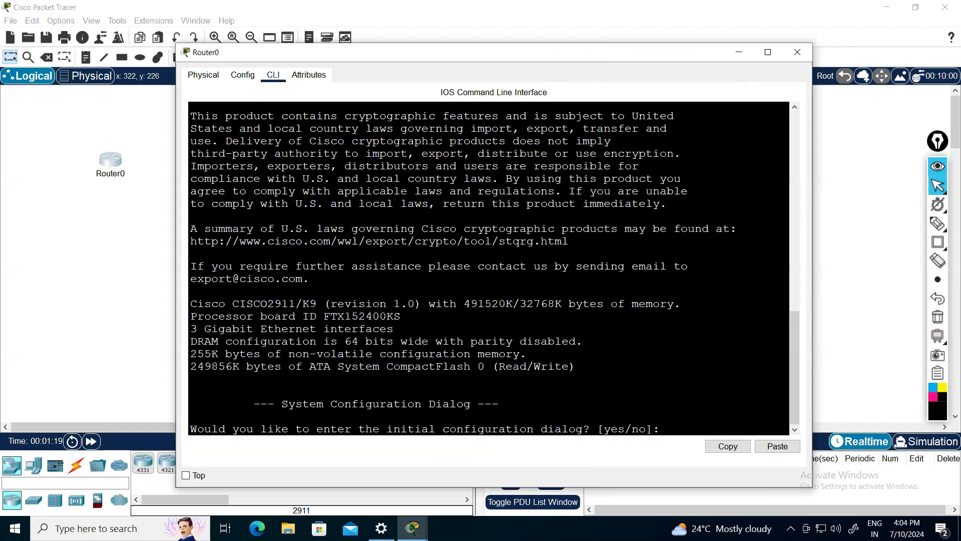
- Answer no to the initial configuration dialog and start the router's console session
type("no")
key("Return")
key("Return")
key("Return")
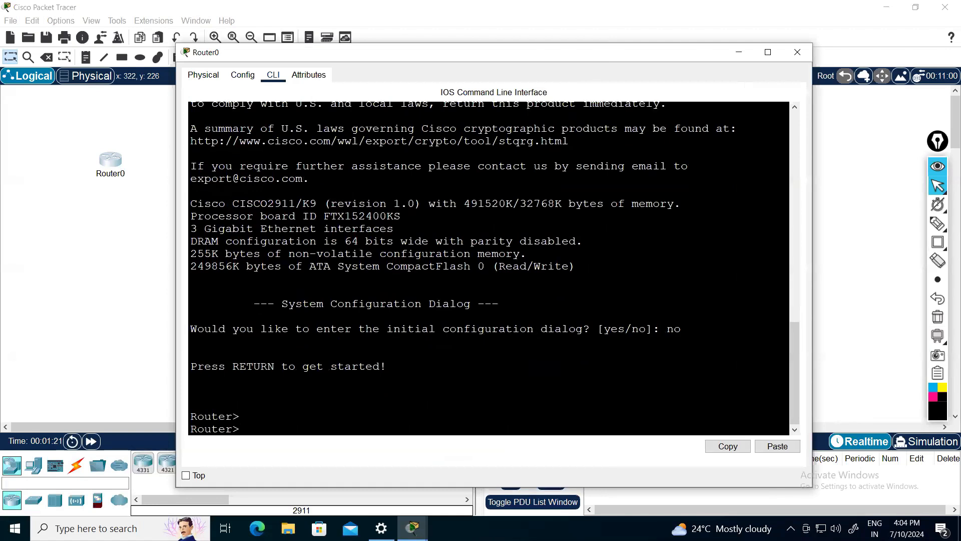
- Enter privileged and global configuration mode on the router and set its hostname to R1
type("en")
key("Return")
type("conf t")
key("Return")
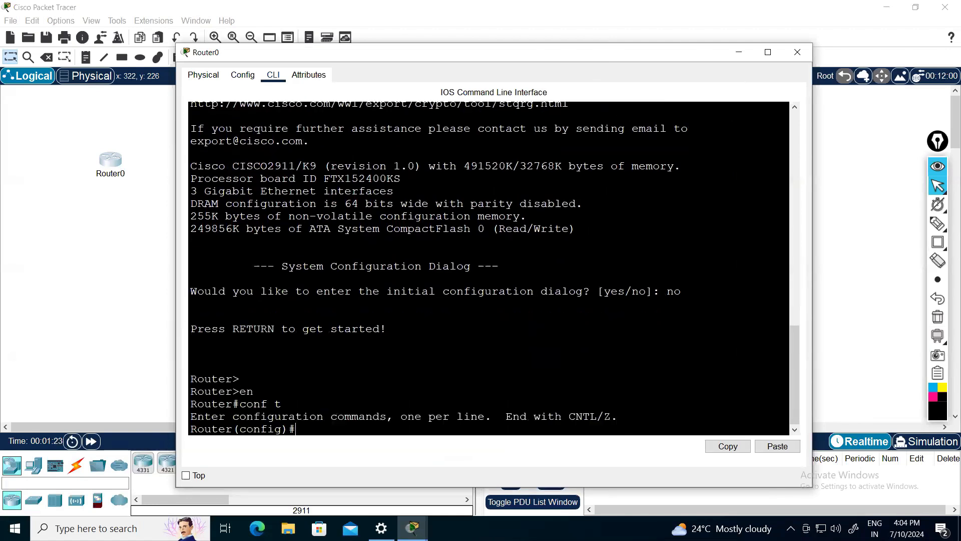
key("Return")
key("Return")
type("host R1")
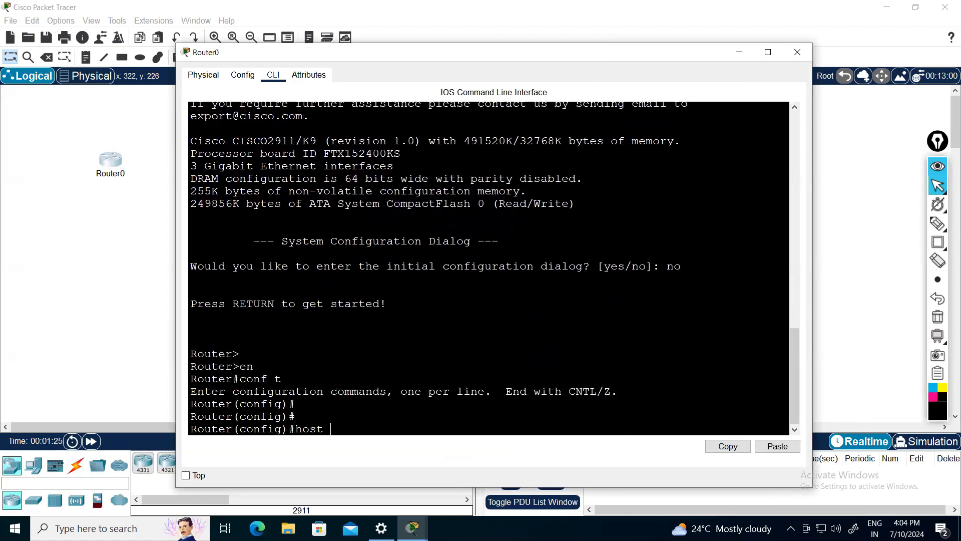
key("Return")
key("Return")
key("Return")
- Set the enable password for privileged access on R1
type("e")
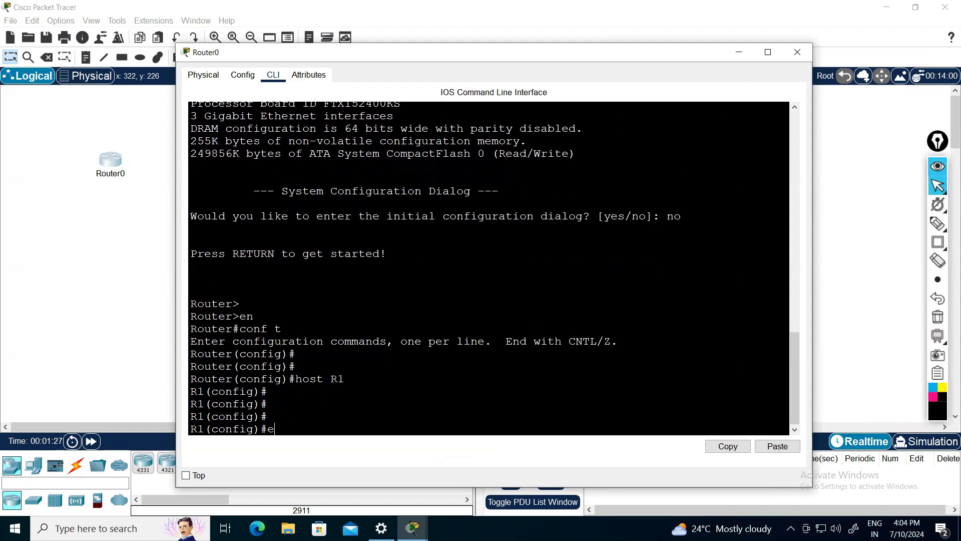
type("nable password 123")
key("Return")
key("Return")
key("Return")
key("Return")
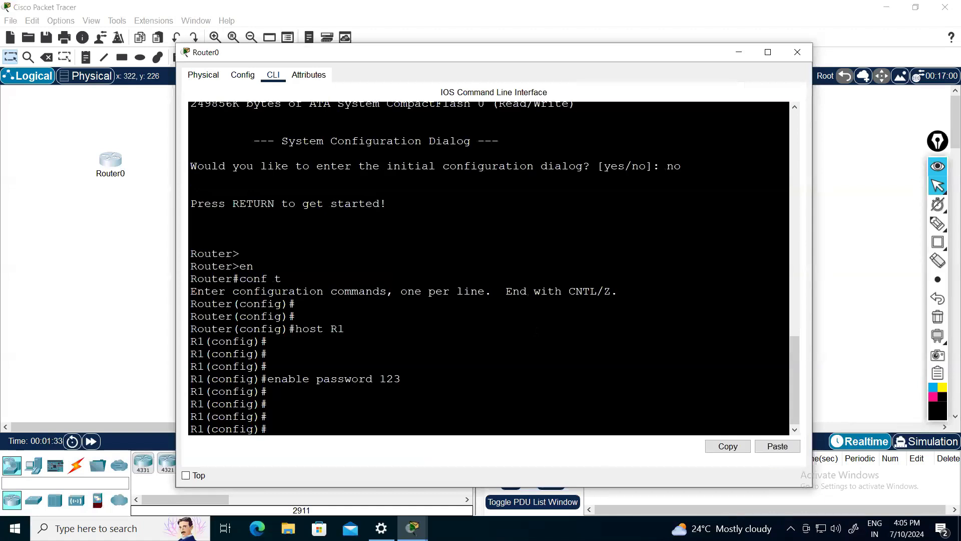
- Save R1's running configuration from configuration mode with do wr
type("do wr")
key("Return")
key("Return")
key("Return")
key("Return")
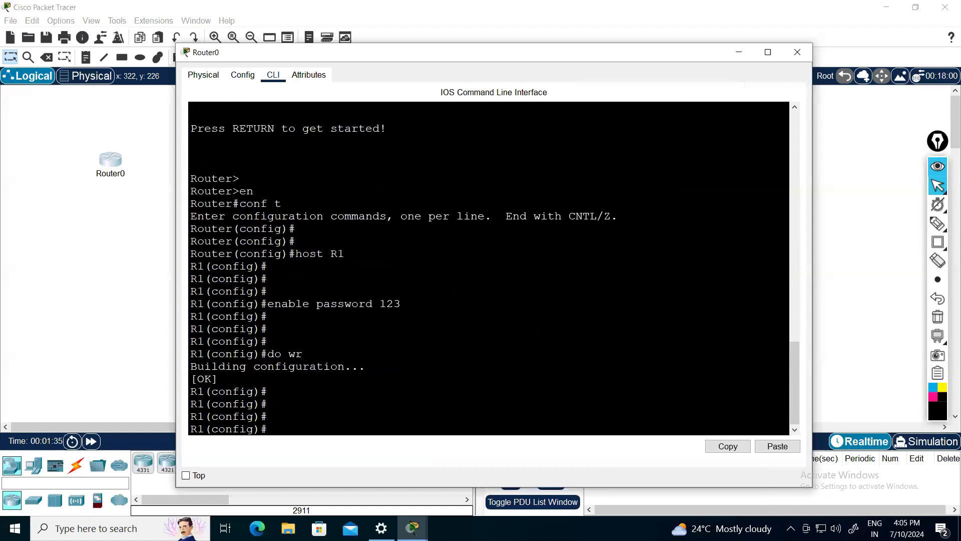
- Exit configuration mode, log out of R1's console and restart the session at the user prompt
type("exit")
key("Return")
type("exit")
key("Return")
key("Return")
key("Return")
key("Return")
key("Return")
key("Return")
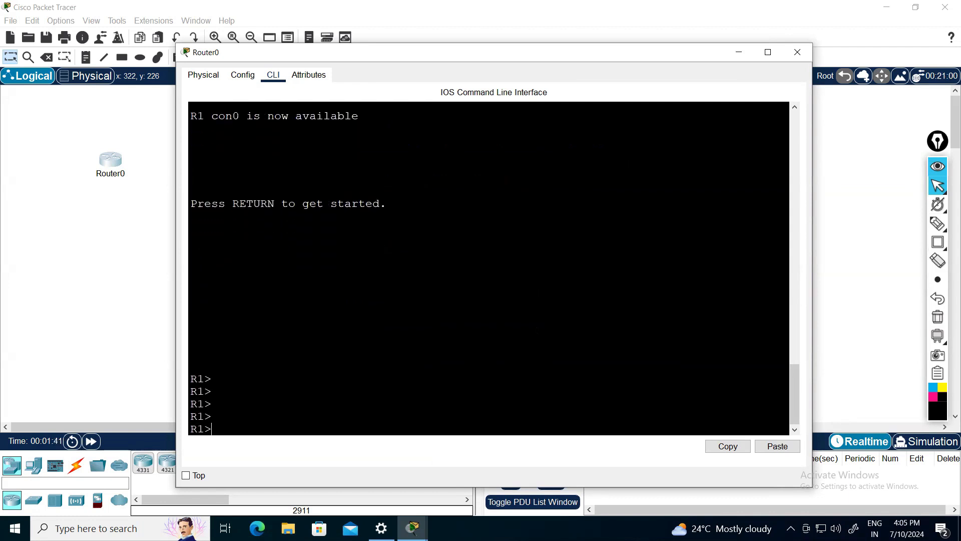
- Try to enter privileged mode on R1 with enable, leaving every password prompt blank
type("enable")
key("Return")
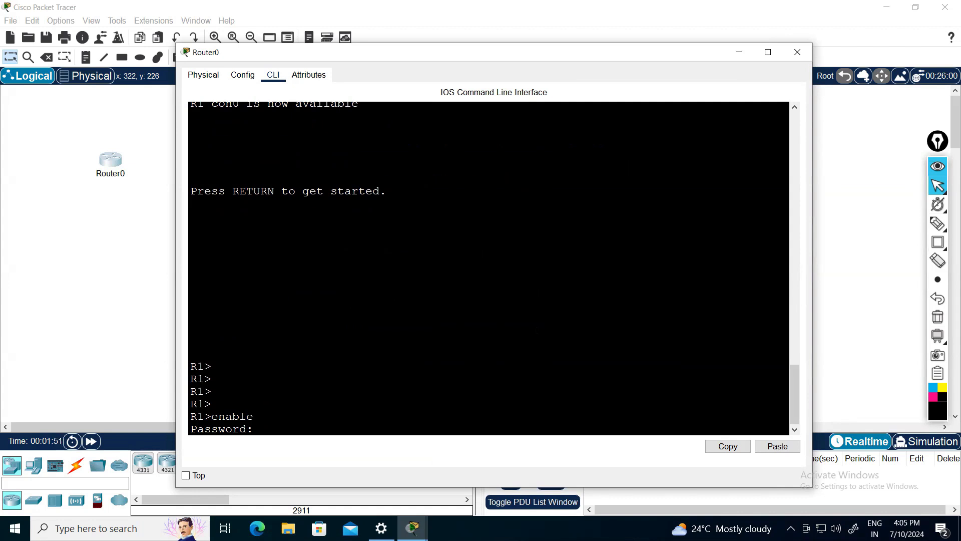
key("Return")
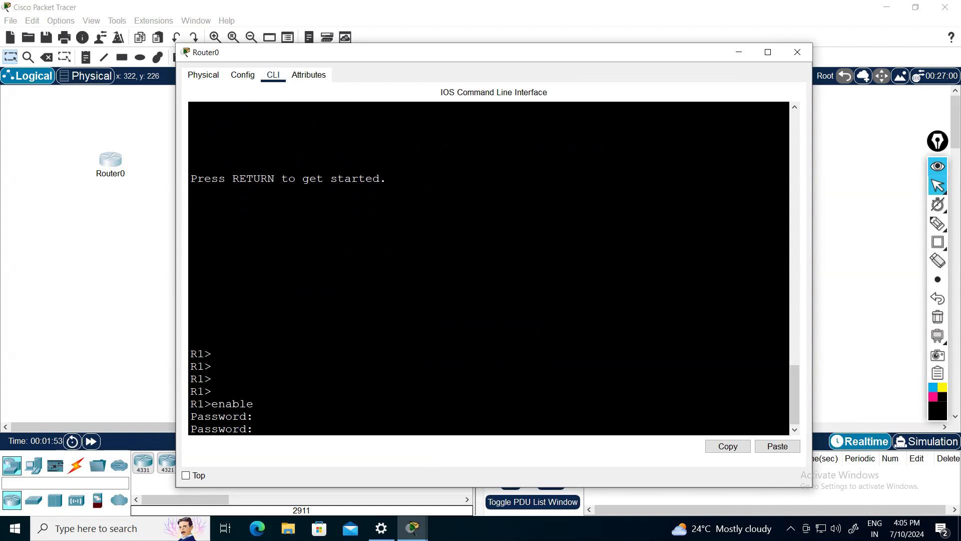
key("Return")
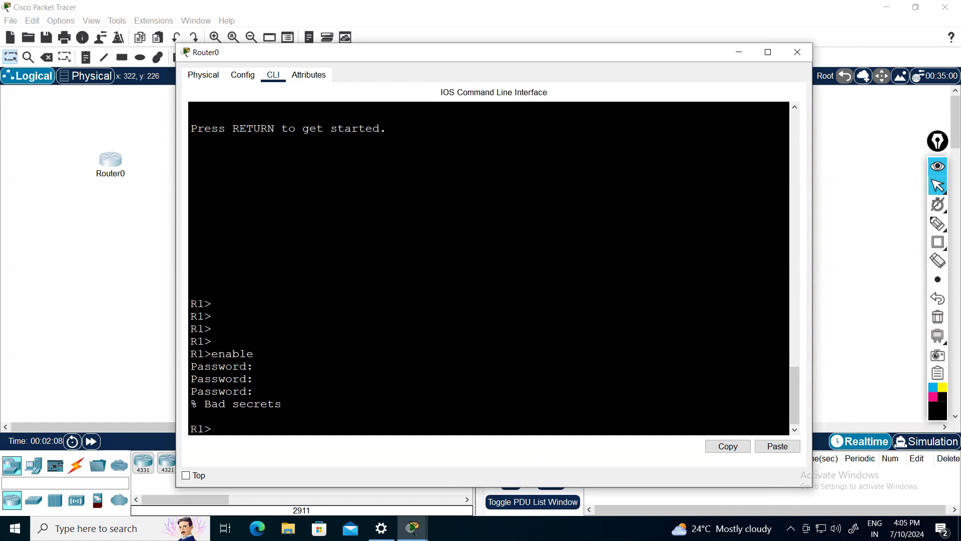
key("Return")
key("Return")
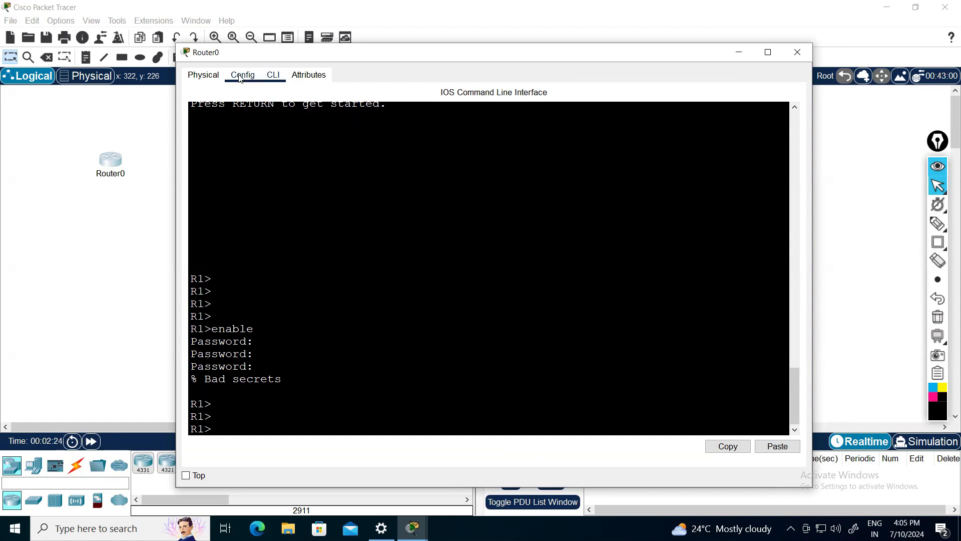
- Power-cycle the router with the switch in its enlarged physical view and interrupt the boot into ROMMON
left_click(202, 75)
left_click(339, 109)
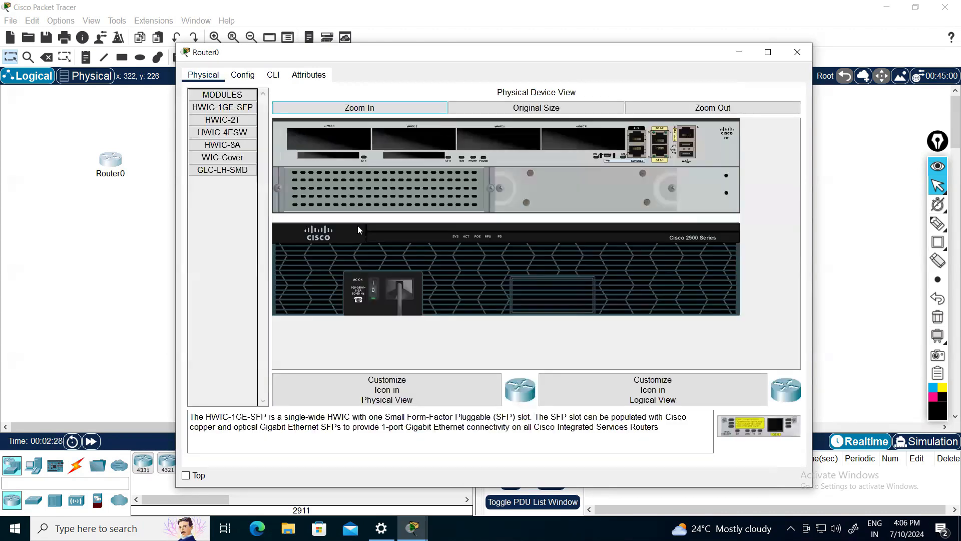
left_click(374, 291)
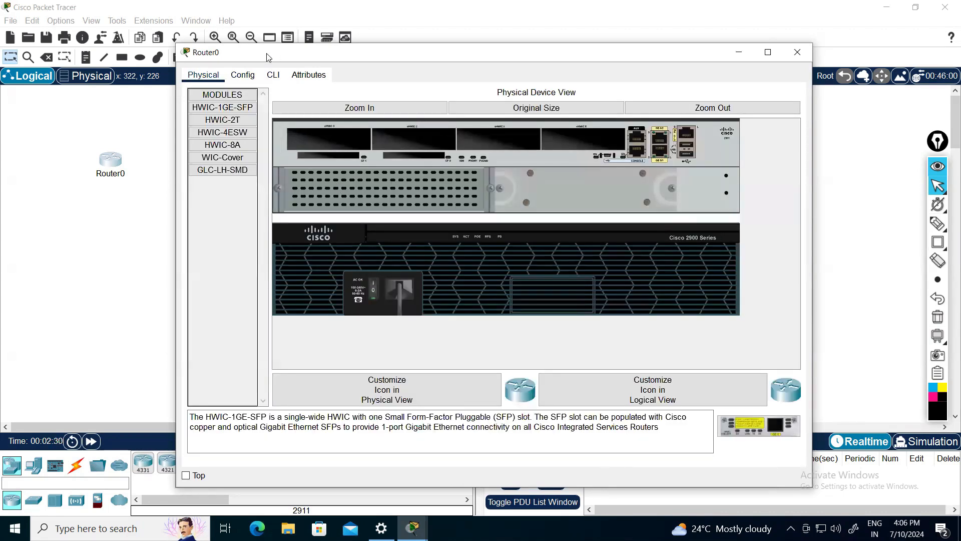
left_click(273, 75)
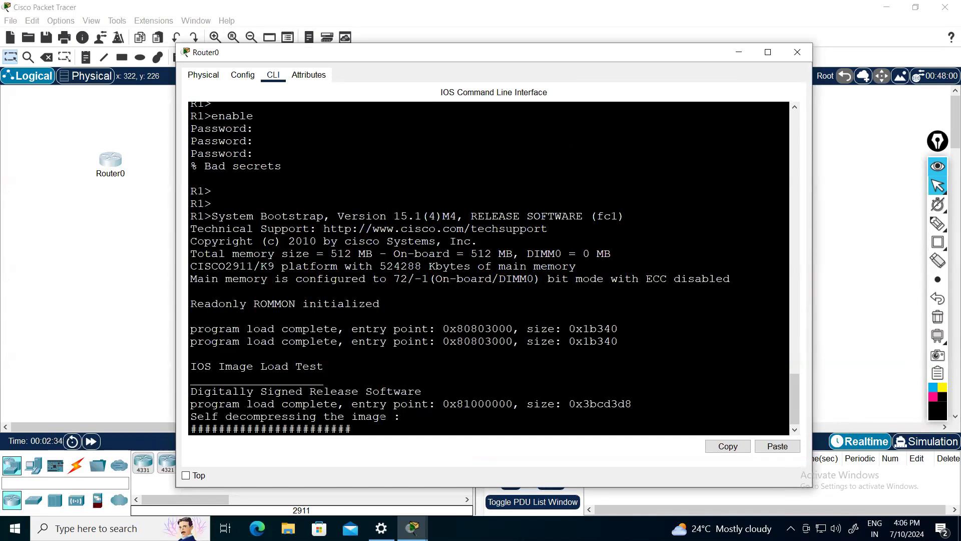
key("ctrl+c")
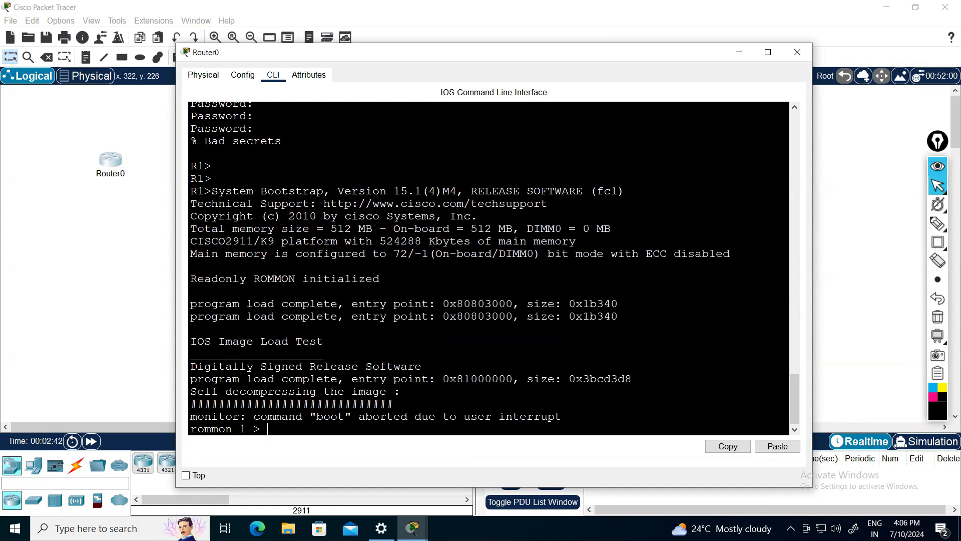
- Set the configuration register to 2142 in ROMMON and reset the router
key("Return")
key("Return")
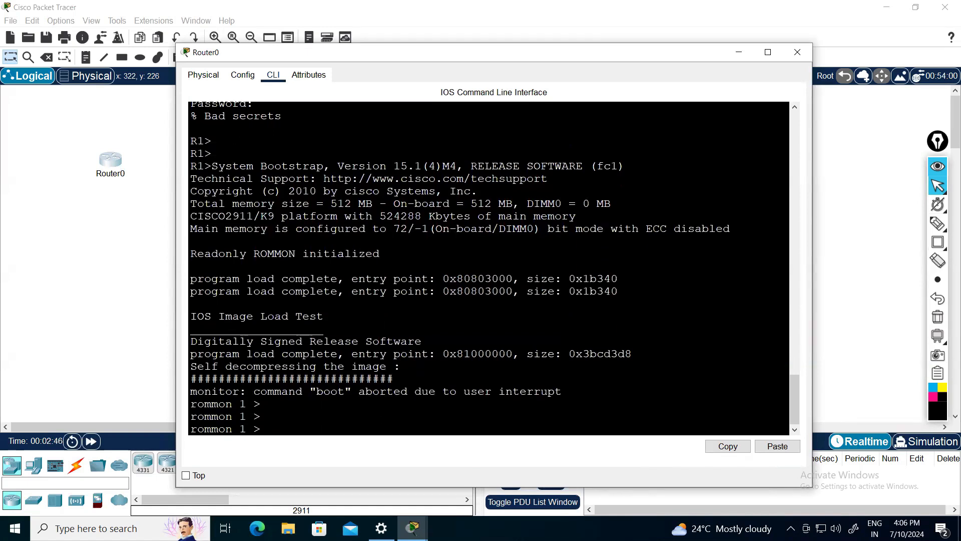
type("confreg 2142")
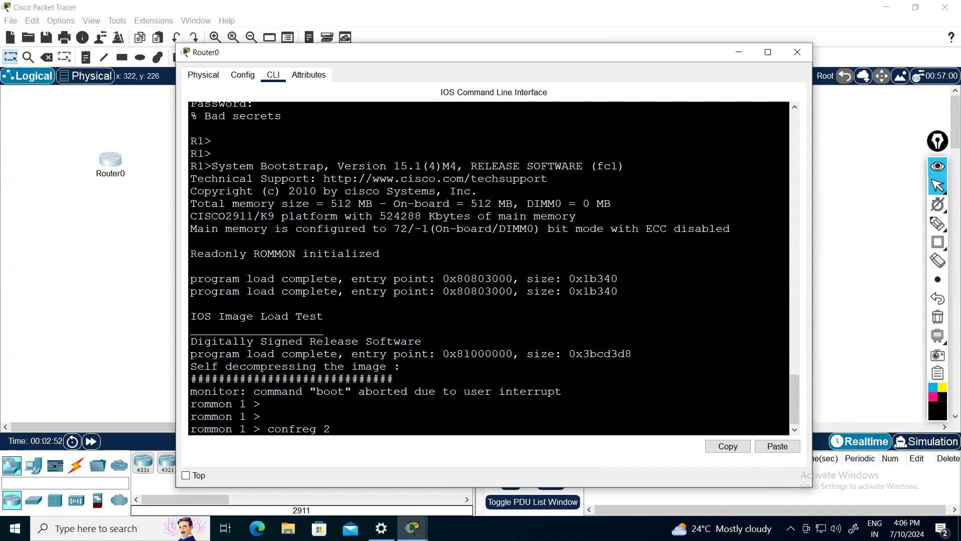
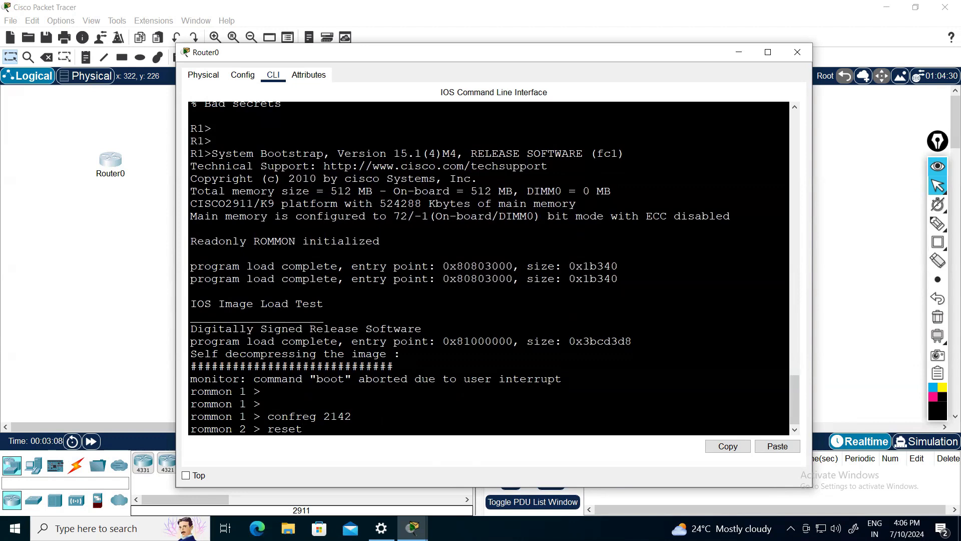
key("Return")
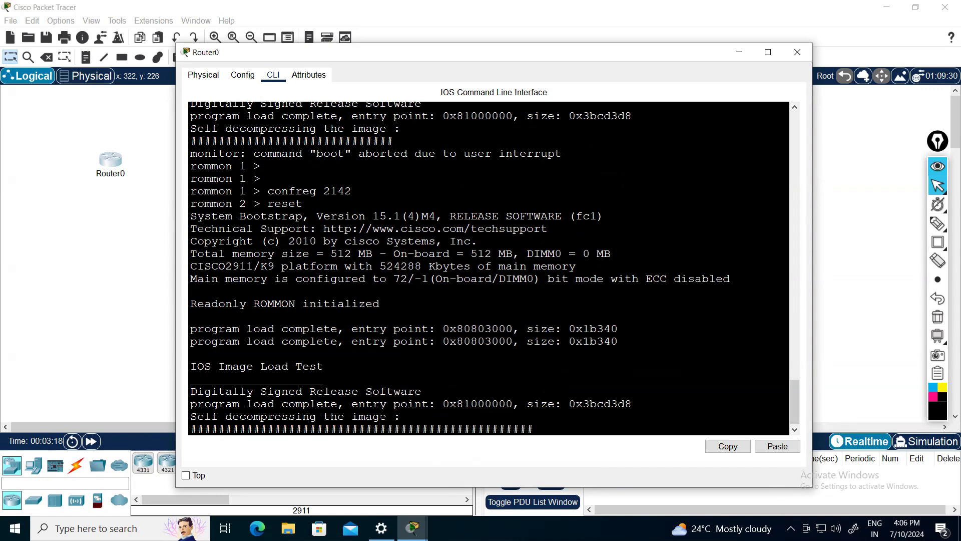
- Copy the console output from "Self decompressing the image" through the ROMMON reset command
scroll(488, 268, "up", 15)
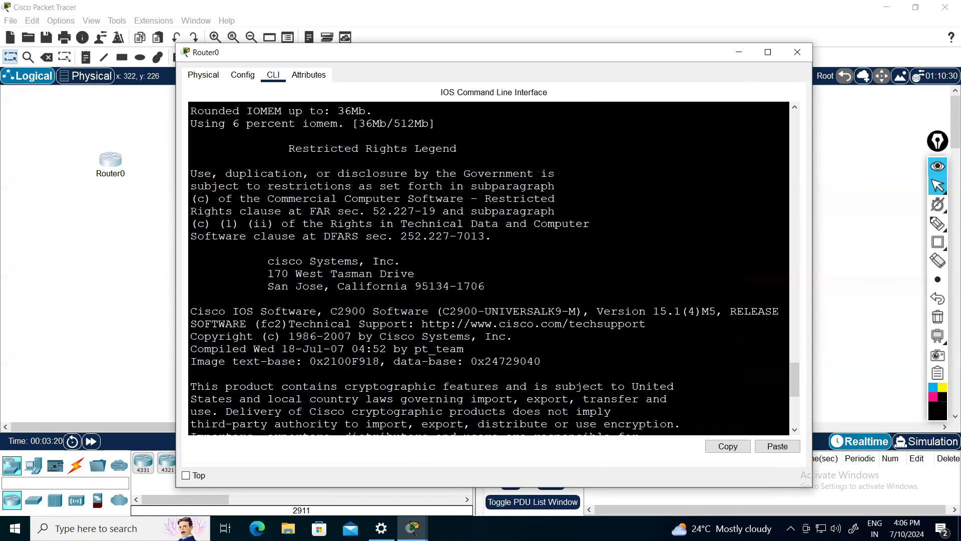
scroll(489, 269, "up", 4)
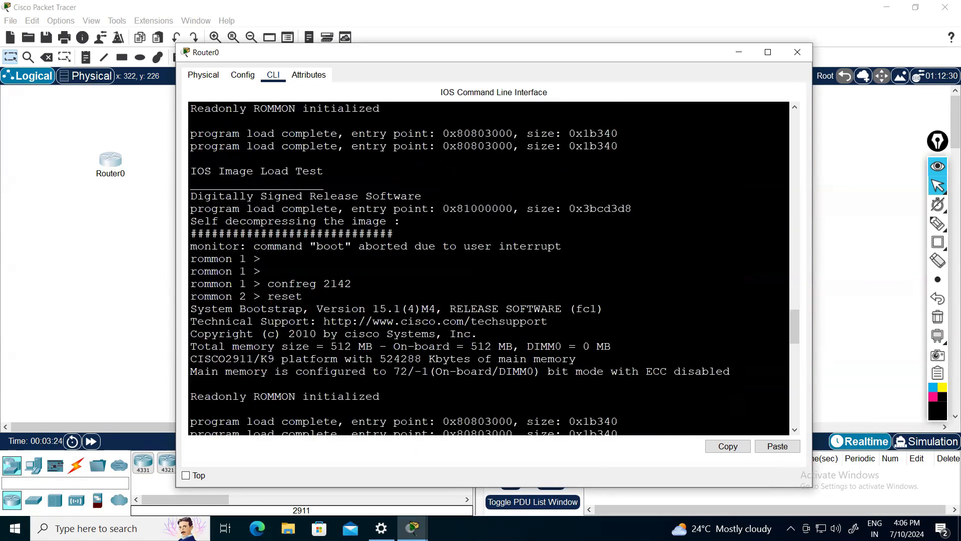
left_click_drag(302, 297, 187, 291)
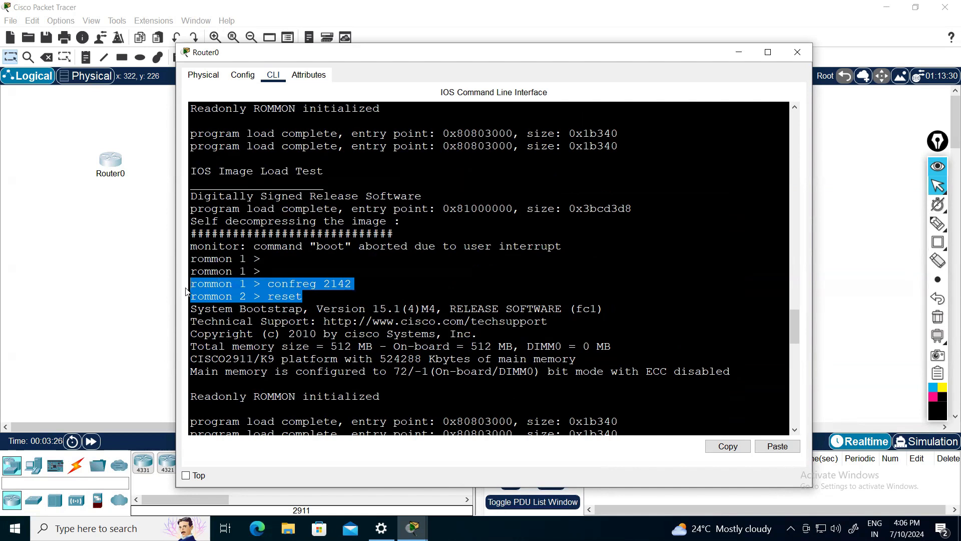
left_click(408, 246)
left_click_drag(303, 297, 192, 222)
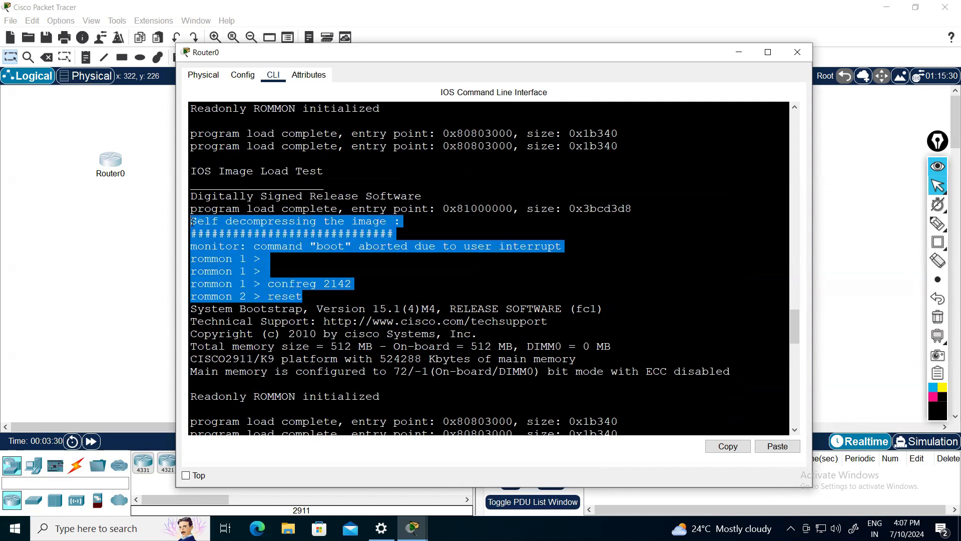
left_click(727, 445)
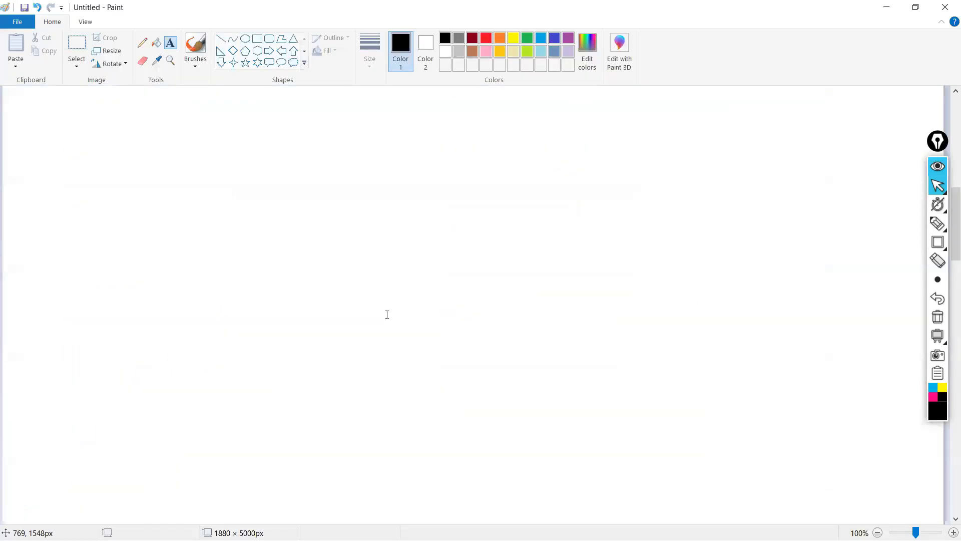
- Switch to Paint and paste the copied ROMMON output as a text block on the blank canvas
left_click(137, 149)
left_click(95, 137)
left_click_drag(86, 128, 509, 376)
key("ctrl+v")
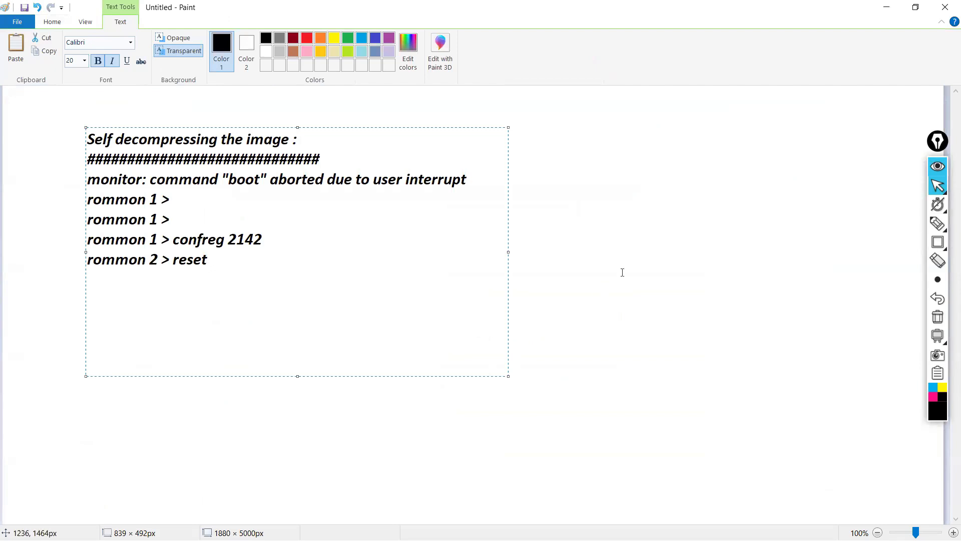
left_click(622, 272)
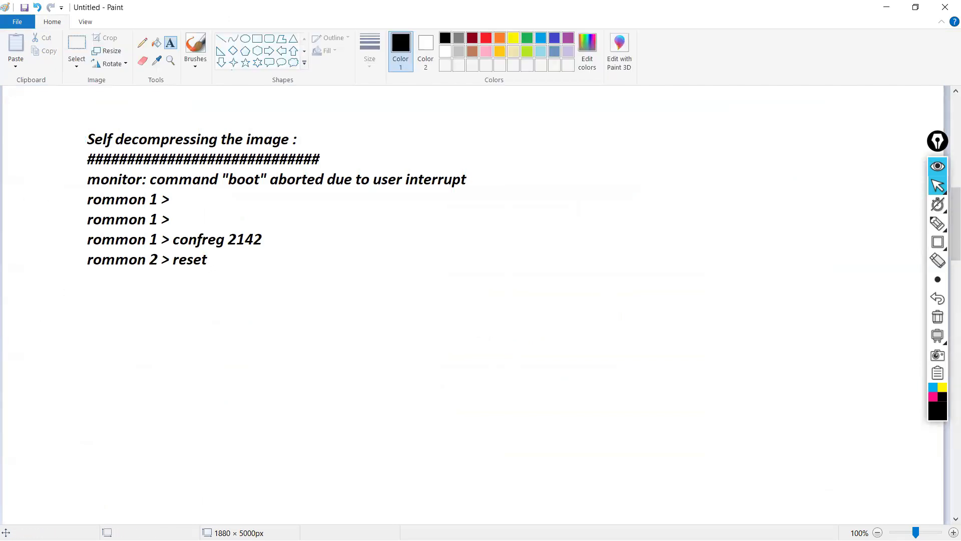
- Return to Packet Tracer and answer no to the restarted router's initial configuration dialog, continuing to the user prompt
key("alt+Tab")
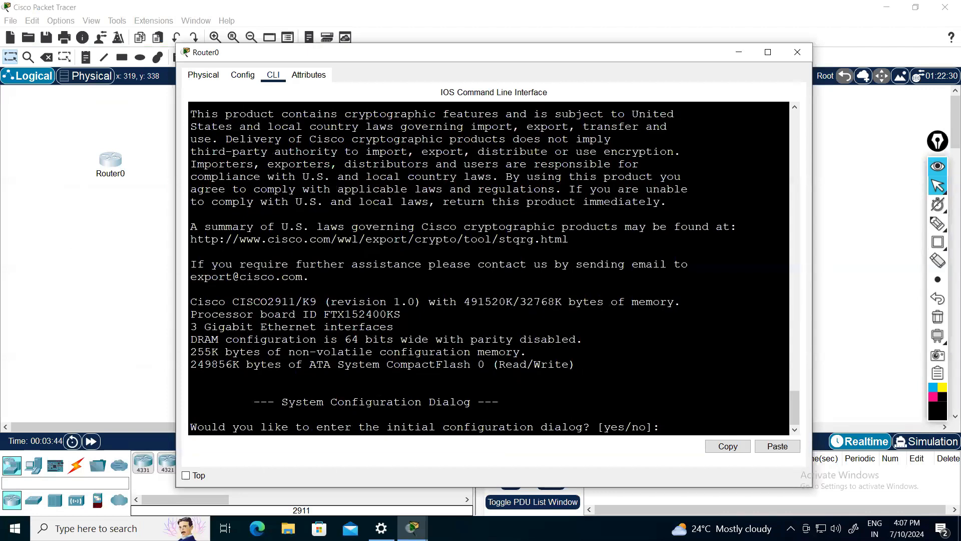
type("no")
key("Return")
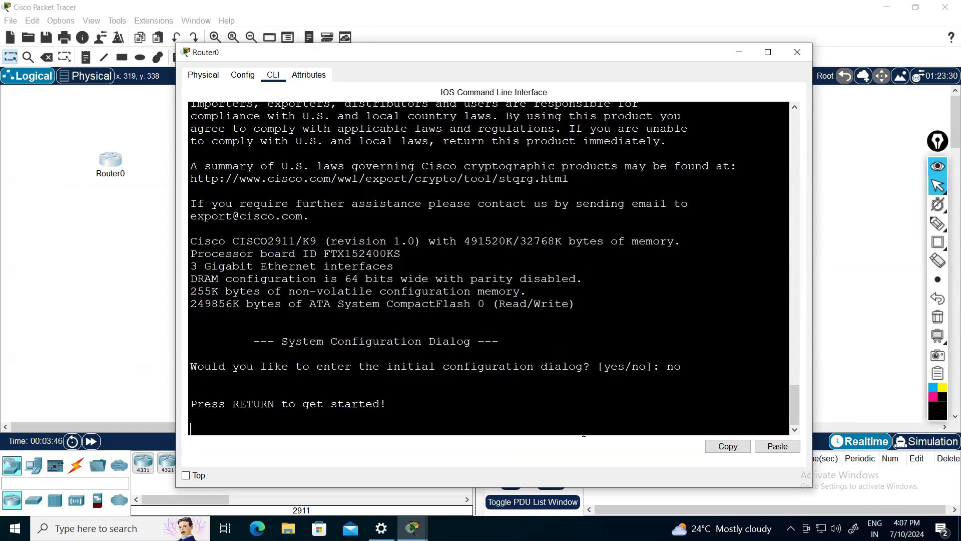
key("Return")
key("Return")
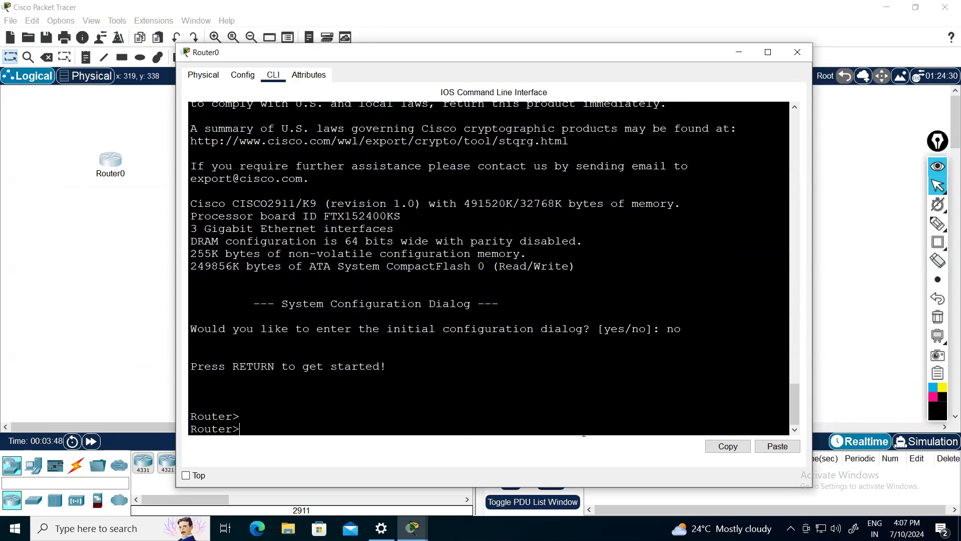
- Enter privileged EXEC mode on the router and display its startup configuration
type("enable")
key("Return")
key("Return")
key("Return")
key("Return")
key("Return")
type("show start")
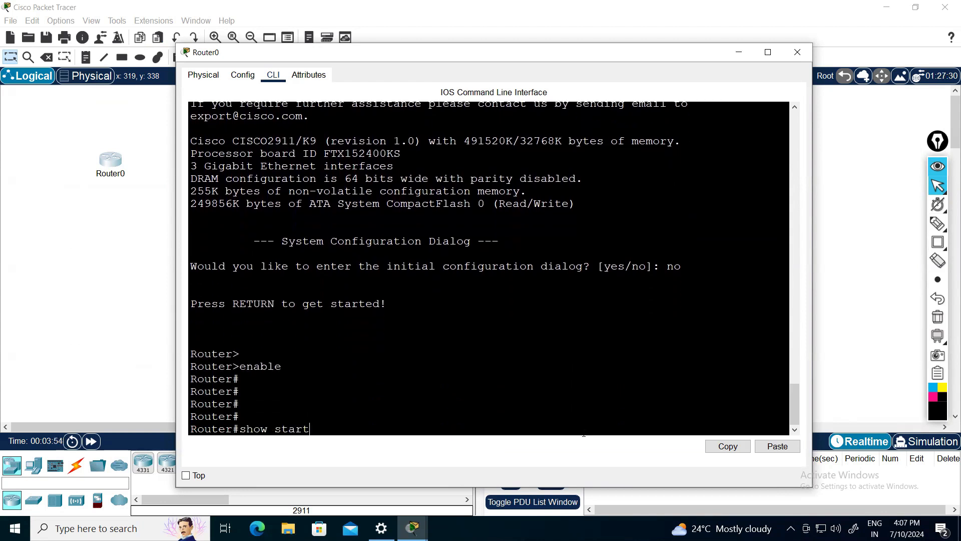
key("Return")
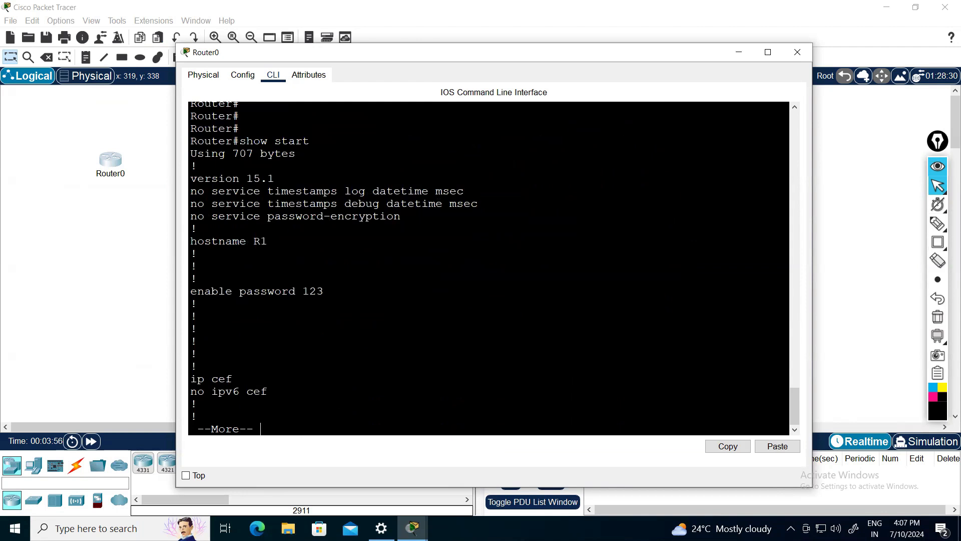
- Examine the hostname and enable password lines in the startup configuration, then stop the listing and return to the prompt
left_click_drag(198, 229, 267, 242)
left_click_drag(324, 291, 212, 291)
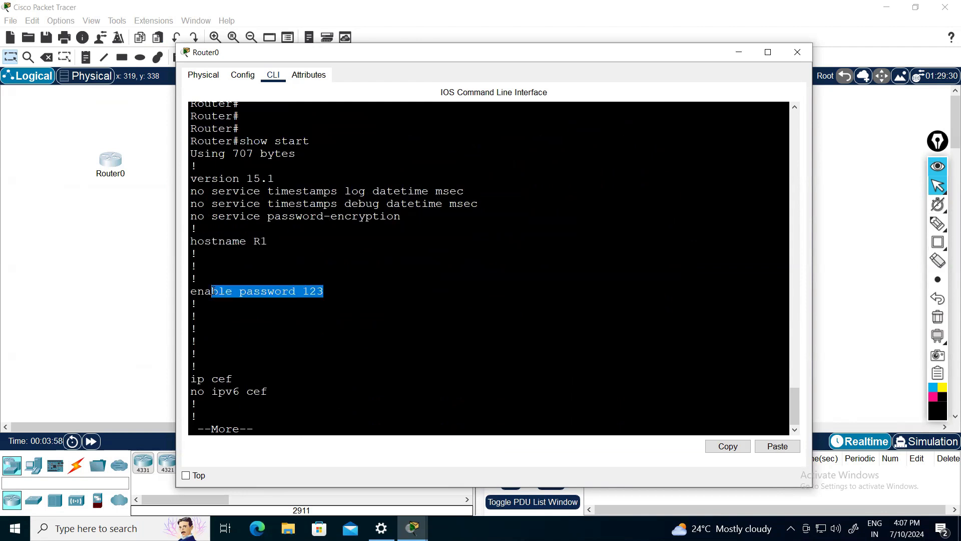
left_click(200, 366)
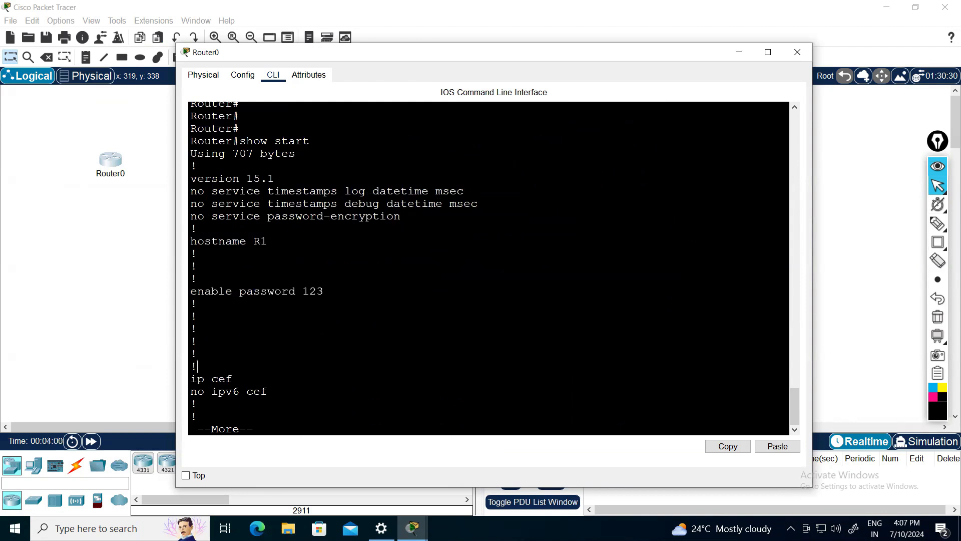
key("ctrl+c")
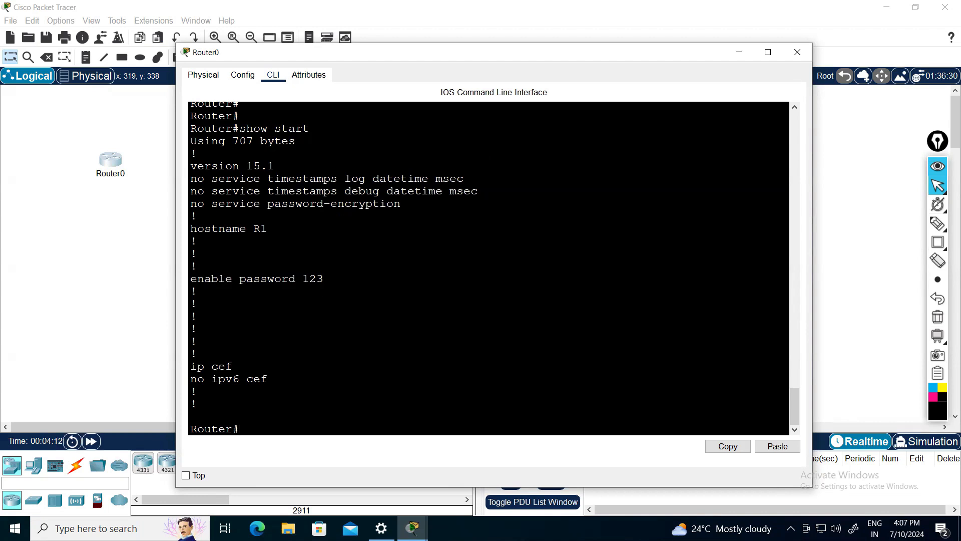
key("Return")
key("Return")
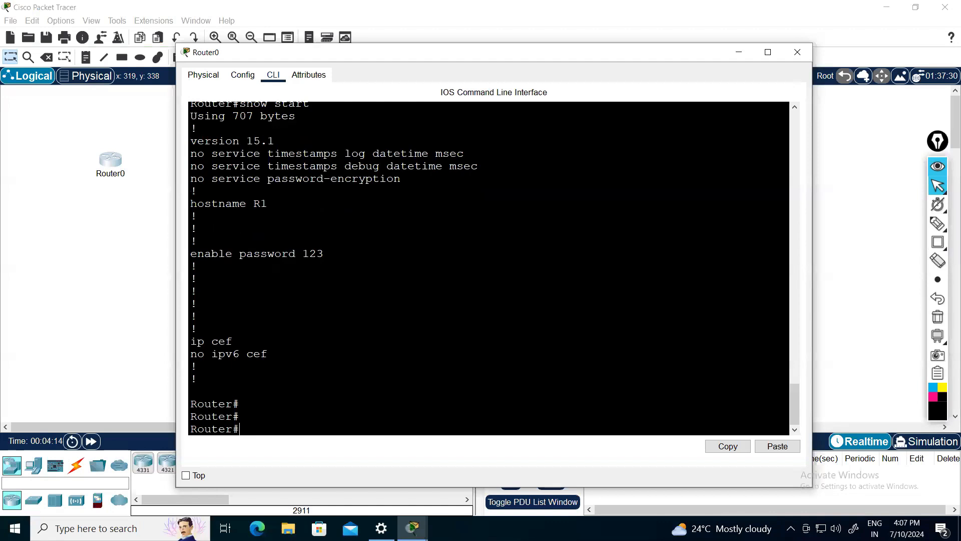
- Try to load the saved configuration with the command "copy startup-config running-start"
type("cop")
type("nning")
key("BackSpace")
key("BackSpace")
key("BackSpace")
key("BackSpace")
key("BackSpace")
key("BackSpace")
key("BackSpace")
type("startup-config")
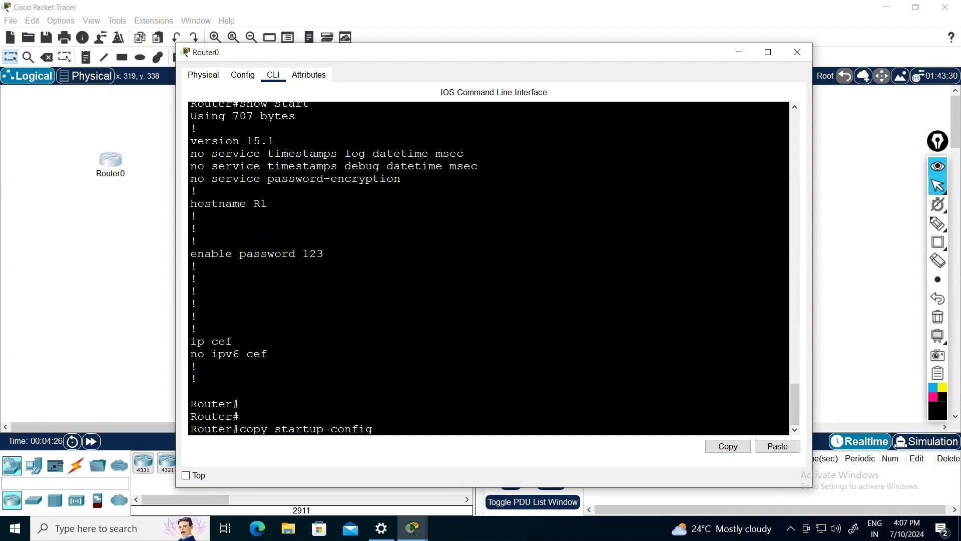
type(" running-start")
key("Return")
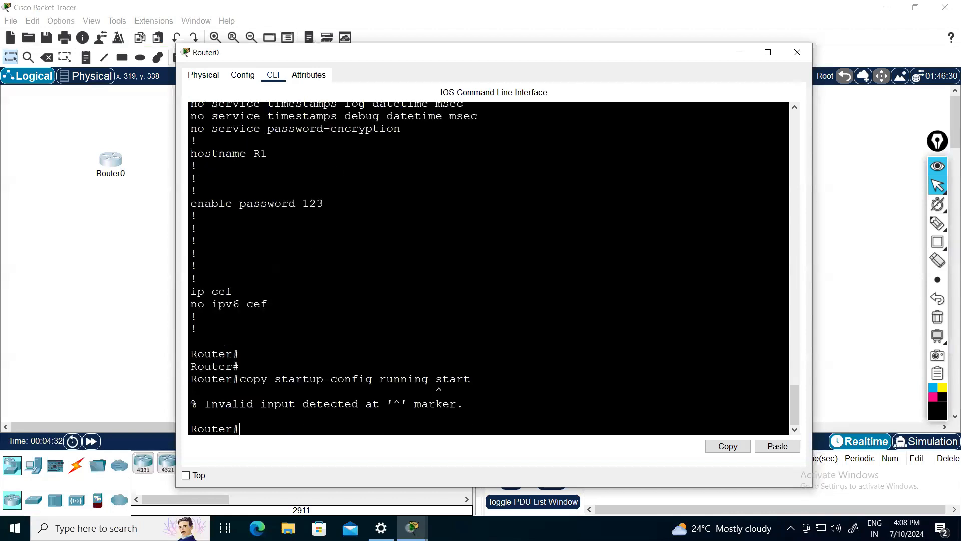
- Copy startup-config to running-config, accepting the default destination filename
key("Up")
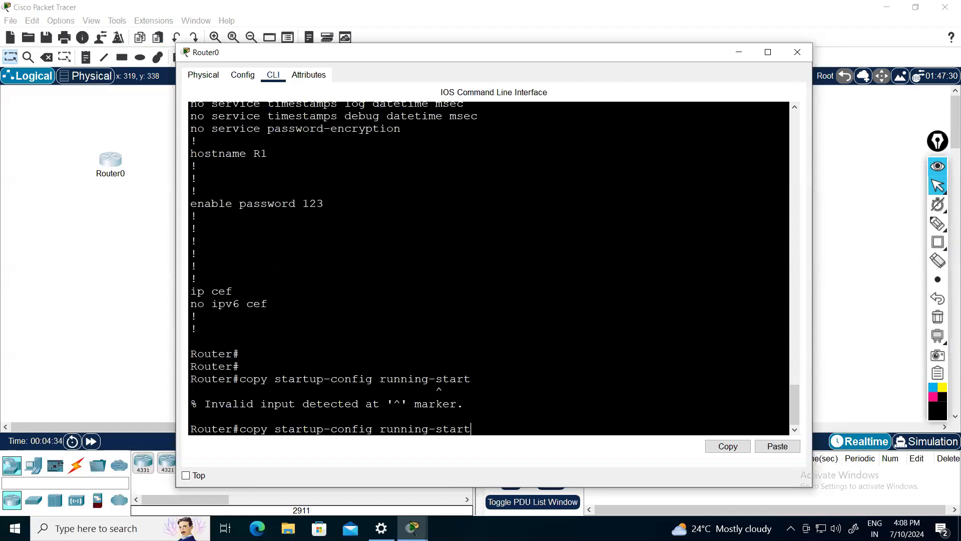
key("BackSpace")
key("BackSpace")
key("BackSpace")
key("BackSpace")
key("BackSpace")
type("config")
key("Return")
key("Return")
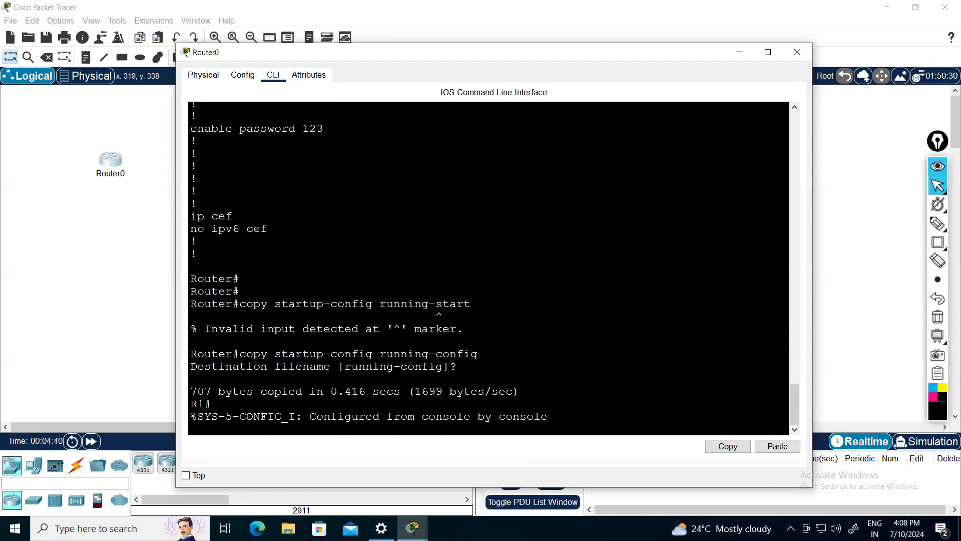
key("Return")
key("Return")
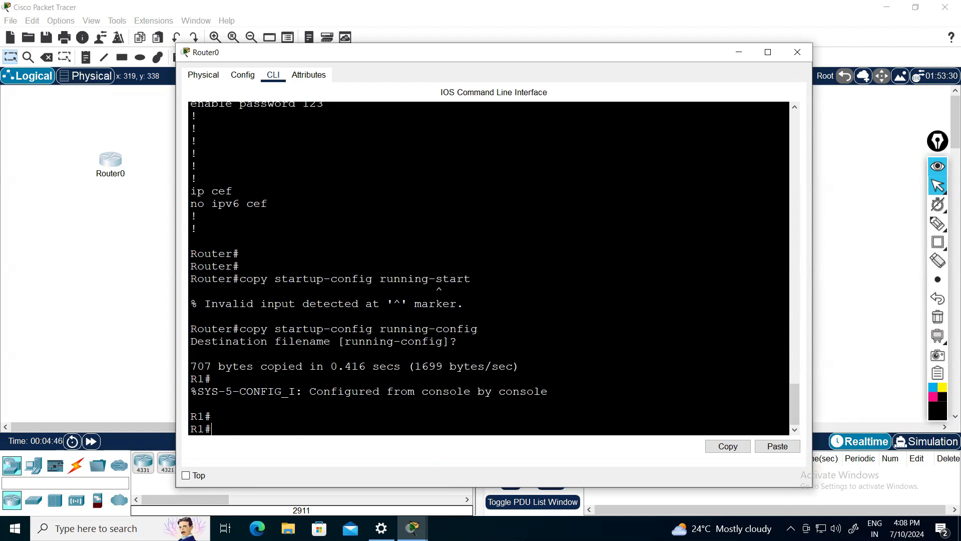
- Remove the enable password in global configuration mode and save the configuration
type("conf t")
key("Return")
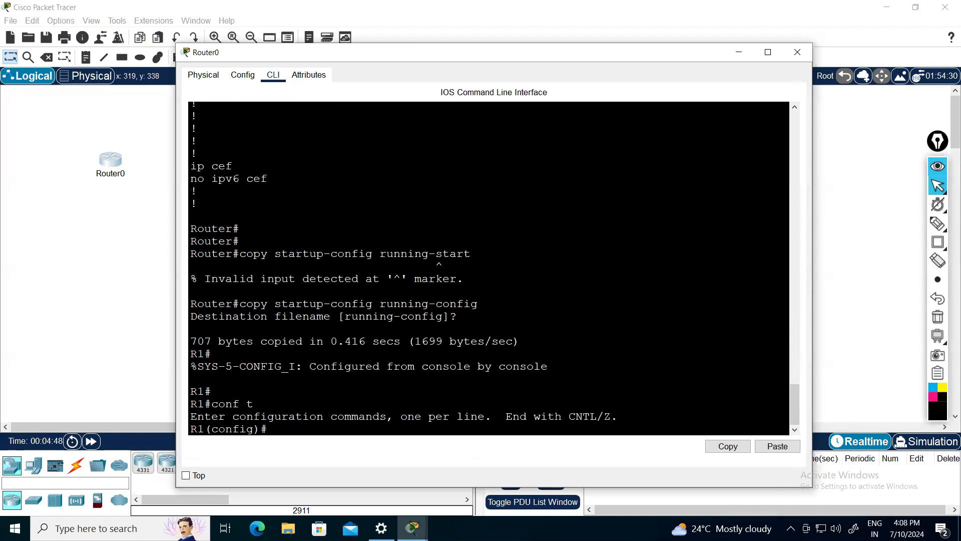
type("no enable password")
key("Return")
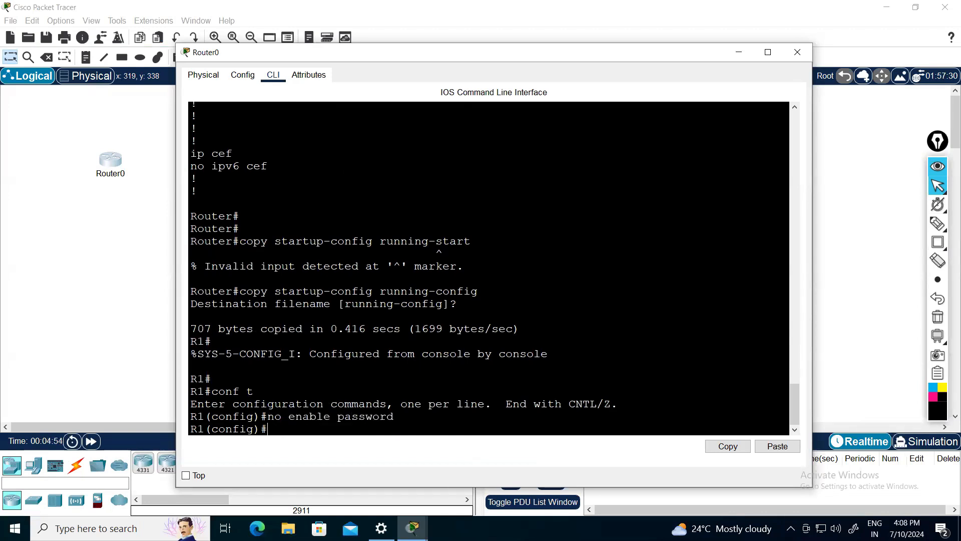
key("Return")
type("do wr")
key("Return")
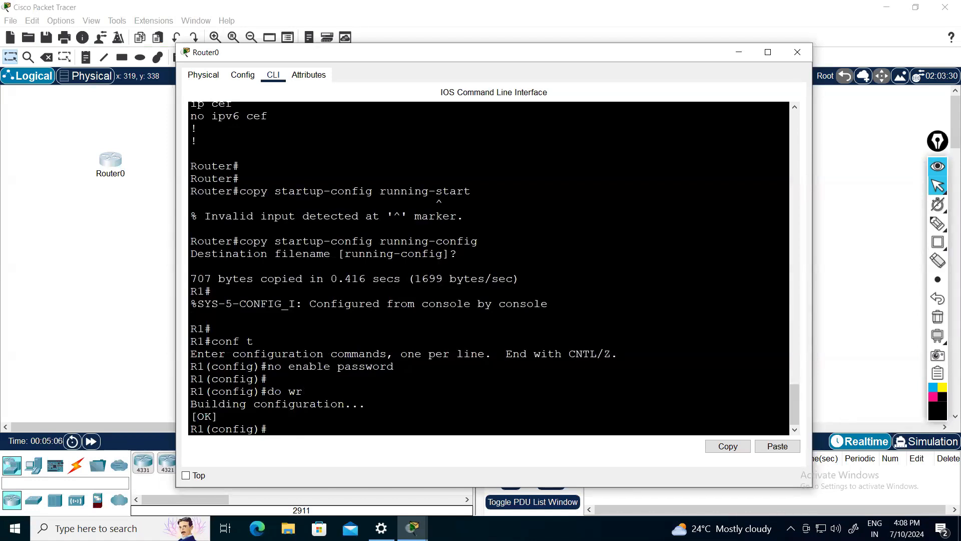
- Set the router's configuration register to 2102 from global configuration mode
key("Return")
type("config-")
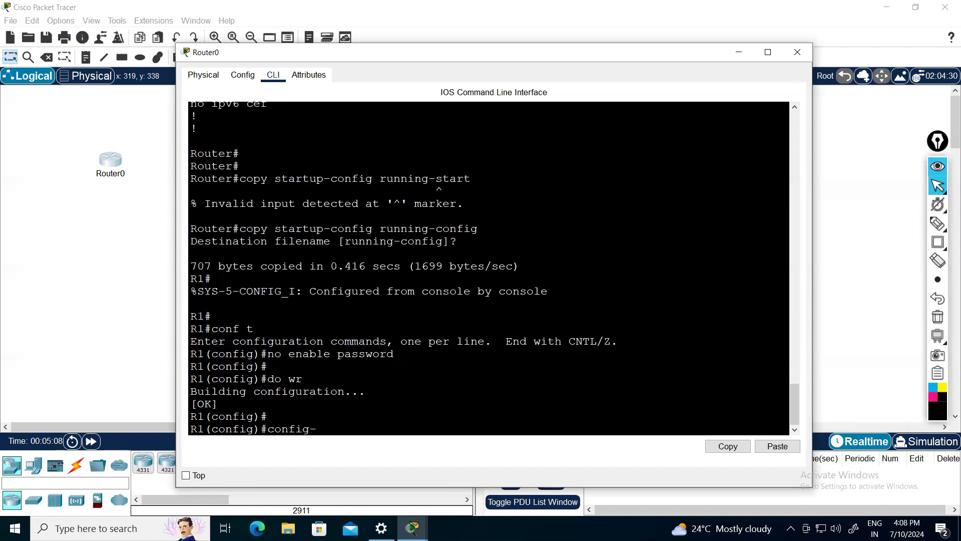
type("regist")
key("BackSpace")
key("BackSpace")
key("BackSpace")
key("BackSpace")
key("BackSpace")
key("BackSpace")
key("BackSpace")
type("-register 2102")
key("Return")
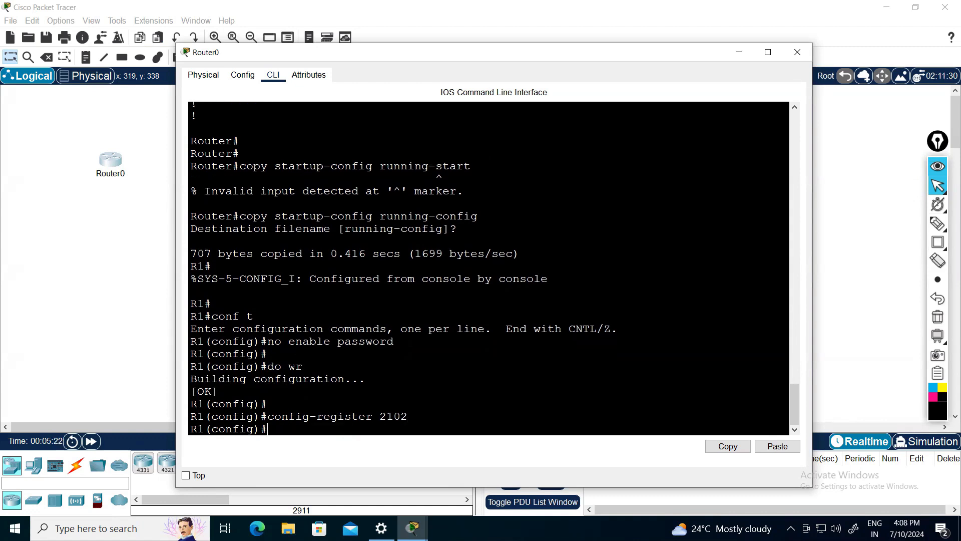
- Try to reload the router with "do relaod", fast-forward the simulation time and reopen Router0's command line
key("Return")
type("do relaod")
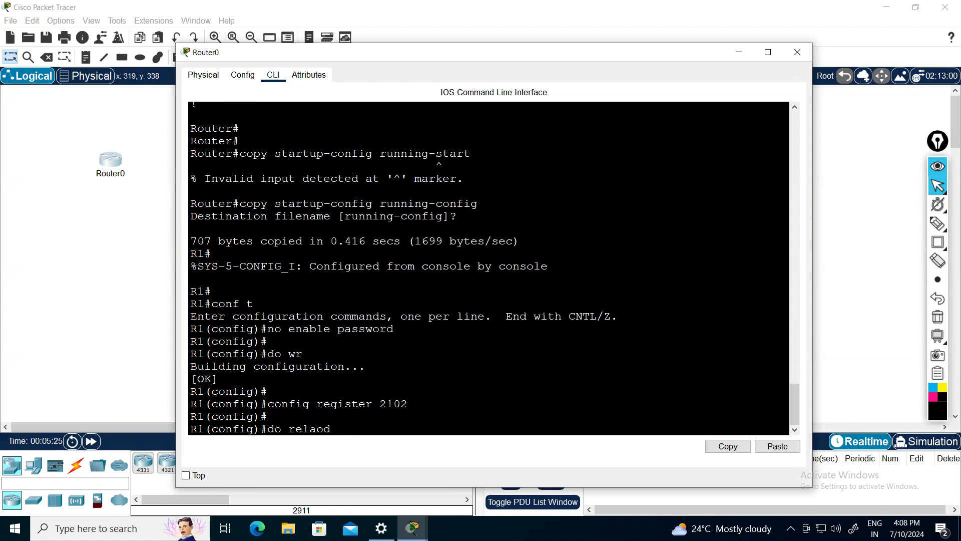
key("Return")
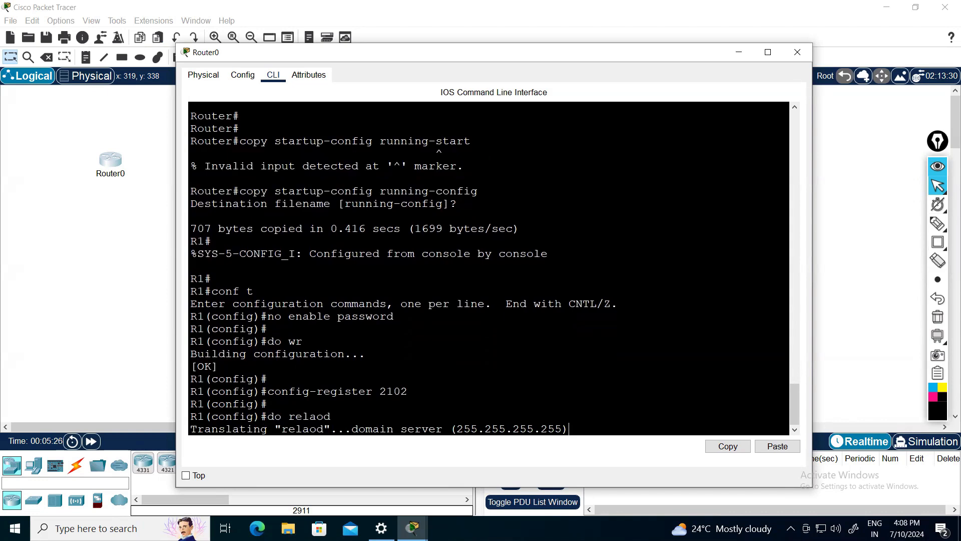
left_click(94, 442)
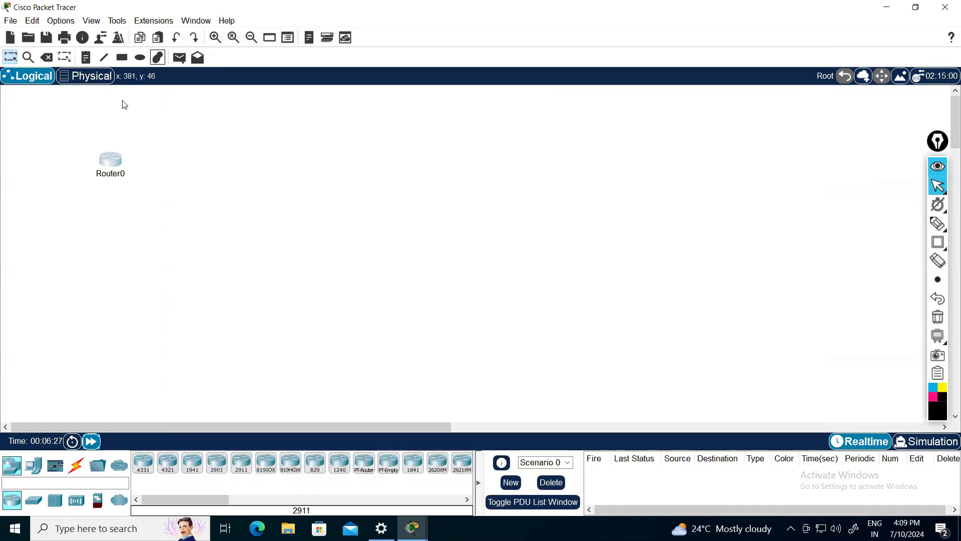
left_click(118, 161)
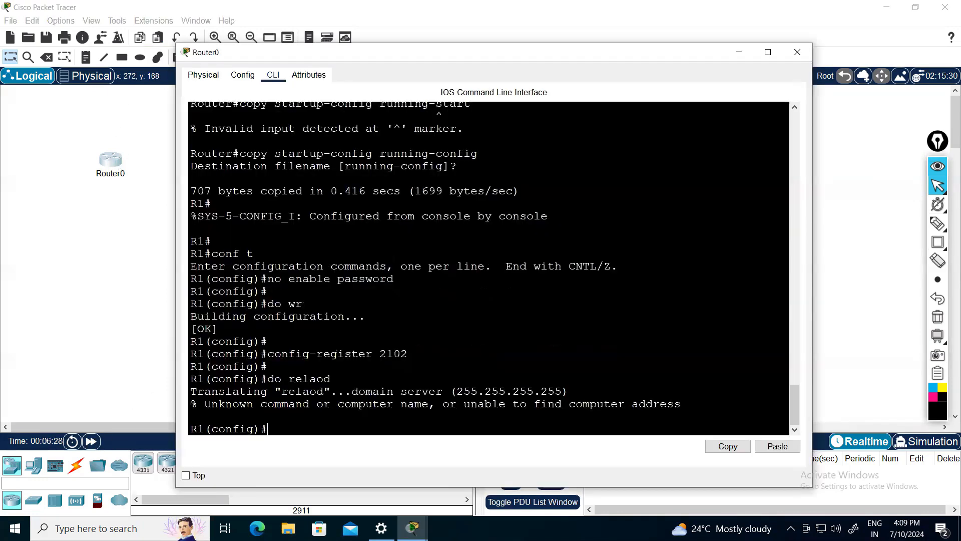
key("Return")
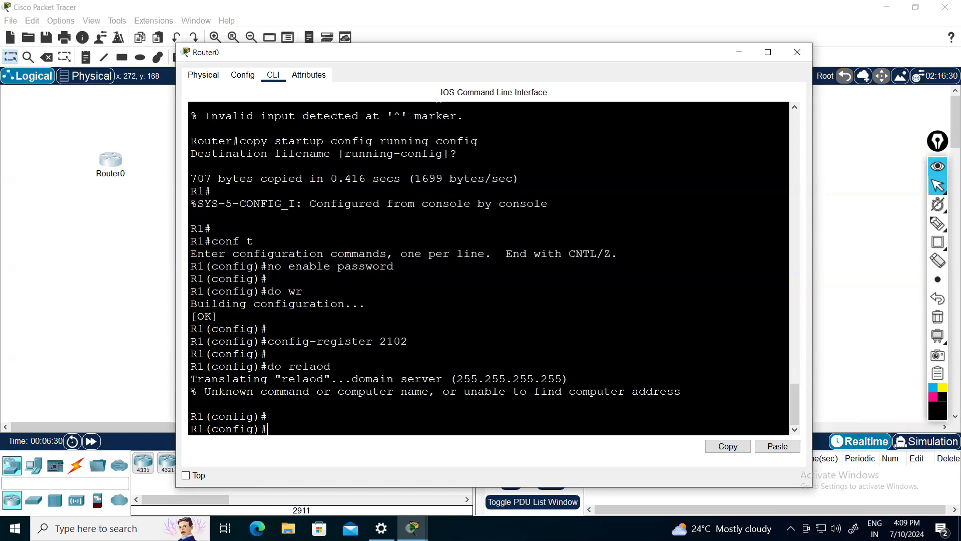
- Reload the router from global configuration mode with "do reload" and confirm the reload
type("do relaod")
key("Right")
key("Right")
key("BackSpace")
key("BackSpace")
key("BackSpace")
type("oad")
key("Return")
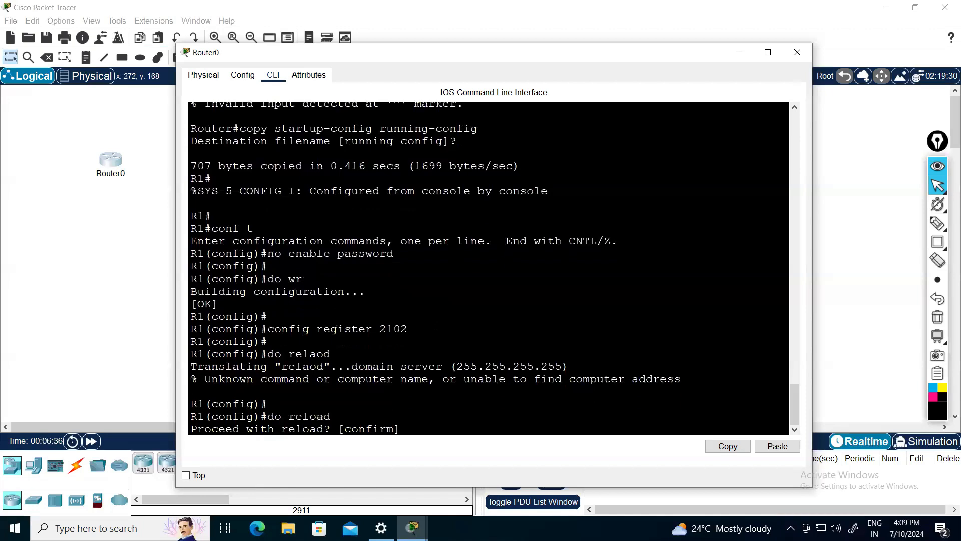
key("Return")
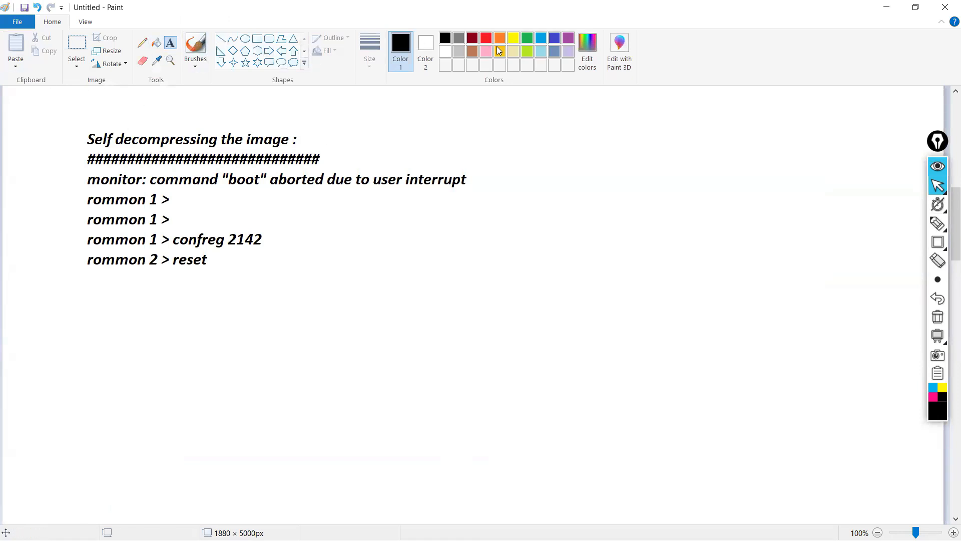
- In Paint, add the dark red note "Press ctrl+Break" beside the row of hash marks
left_click(472, 38)
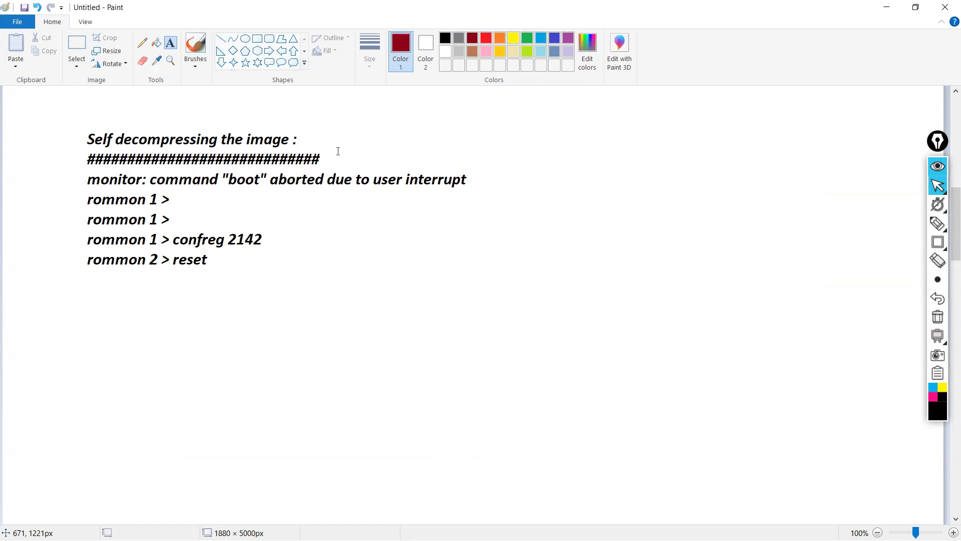
left_click(338, 152)
type("Pres")
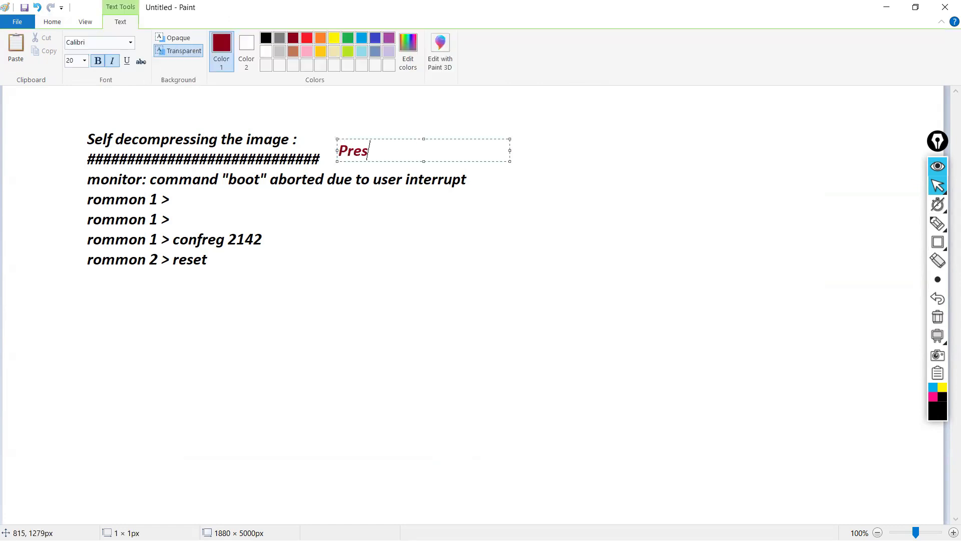
type("s ctrl+Break")
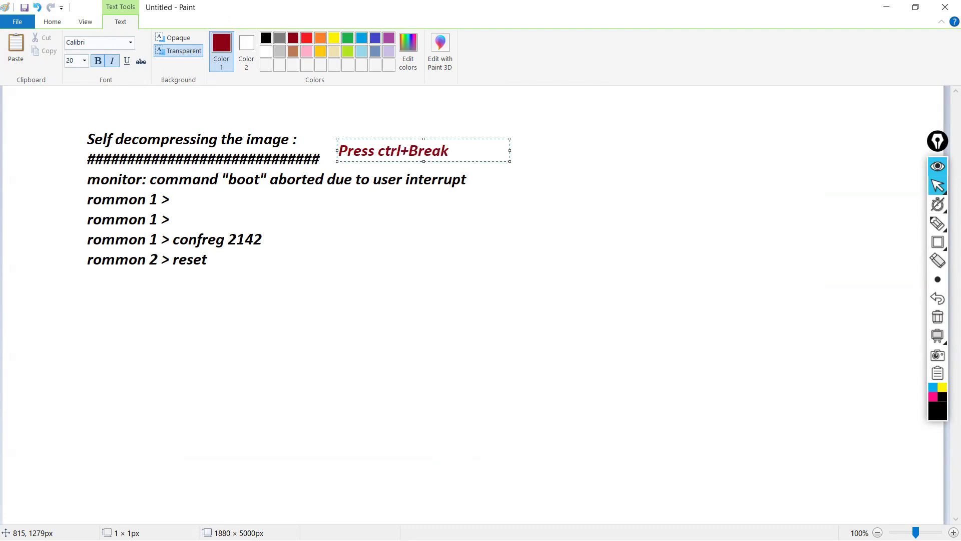
left_click(172, 286)
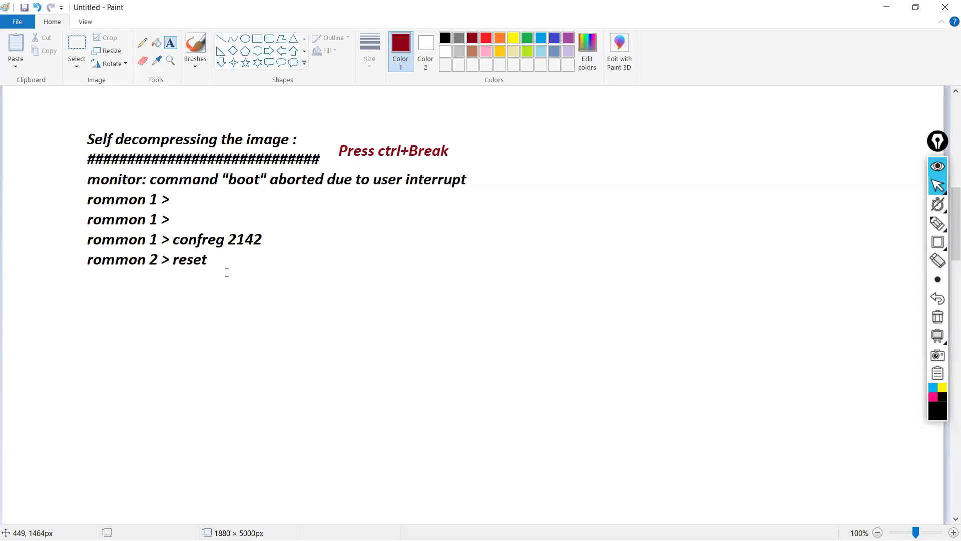
- Start a dark red text block below the reset line with "Router>en" and "Router# copy startup running"
left_click(88, 293)
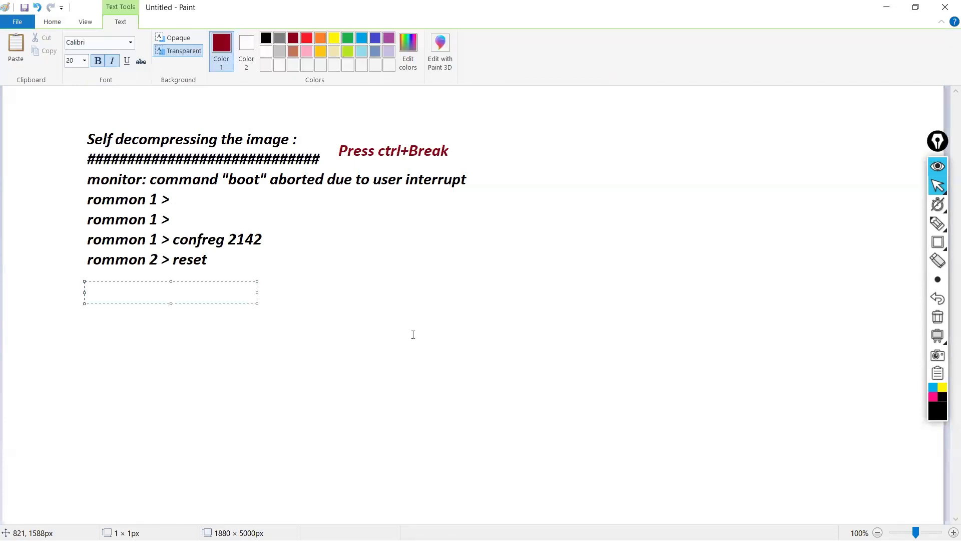
type("Router>en")
key("Return")
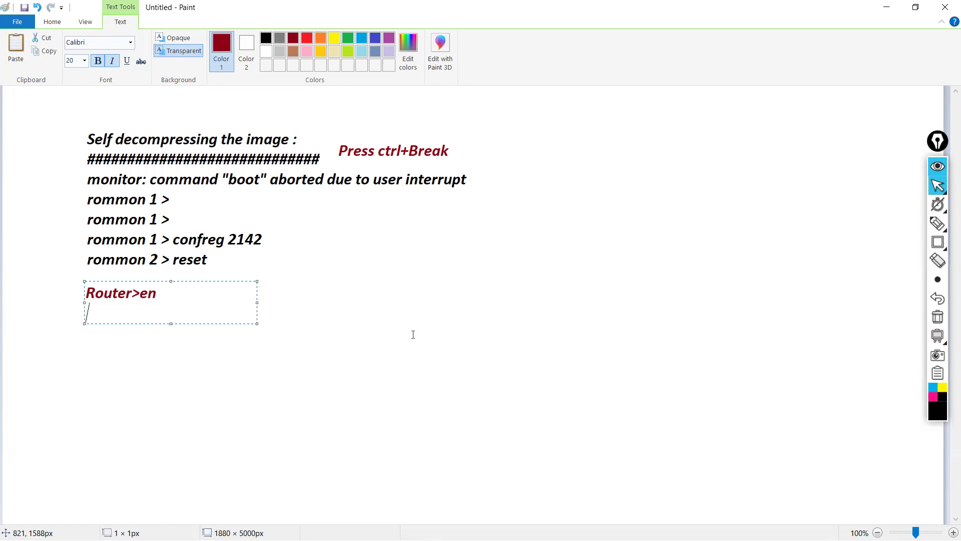
type("Router# copy s")
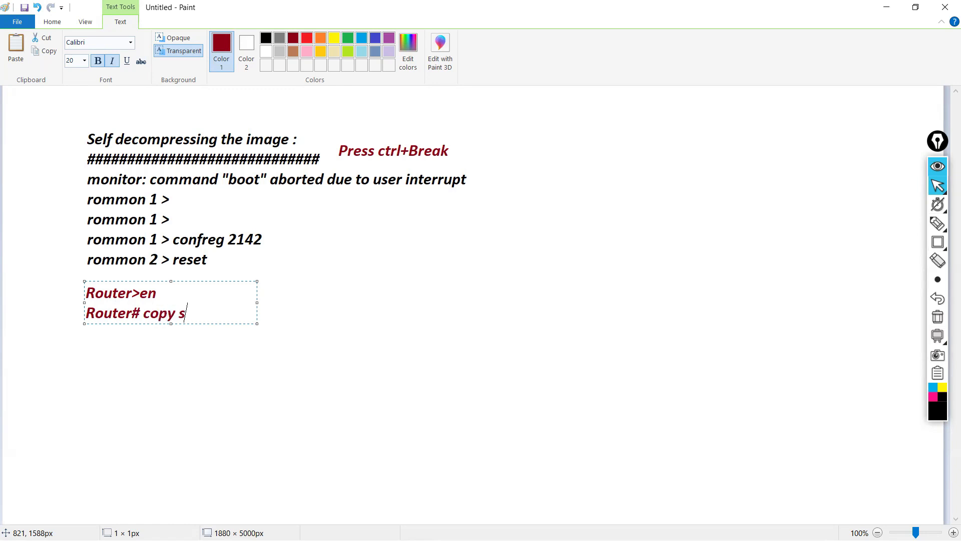
type("tartup-")
key("BackSpace")
type("running")
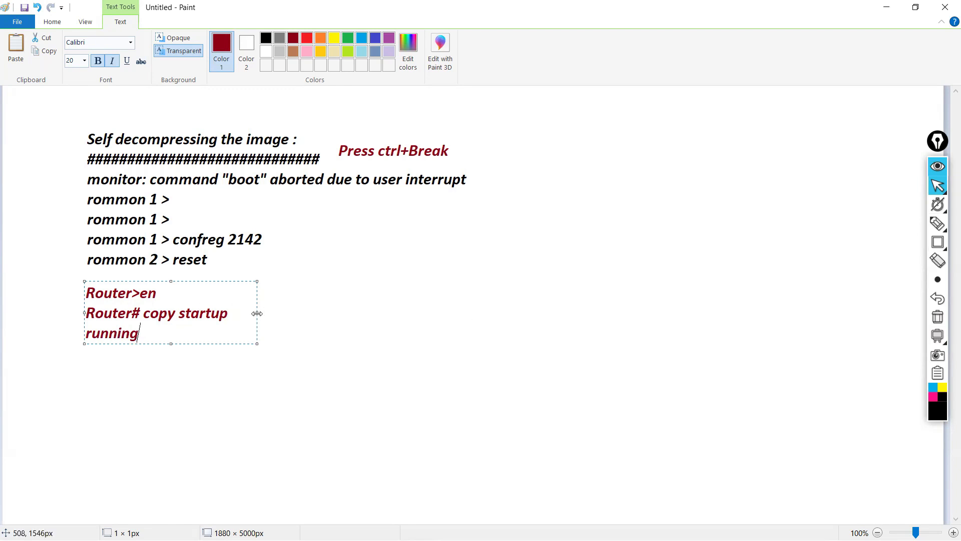
- Widen the text box to about 729 px and complete the copy line as "Router# copy startup-config running-config"
left_click_drag(256, 314, 445, 313)
key("Left")
key("Left")
key("Left")
key("Left")
key("Left")
key("Left")
key("Left")
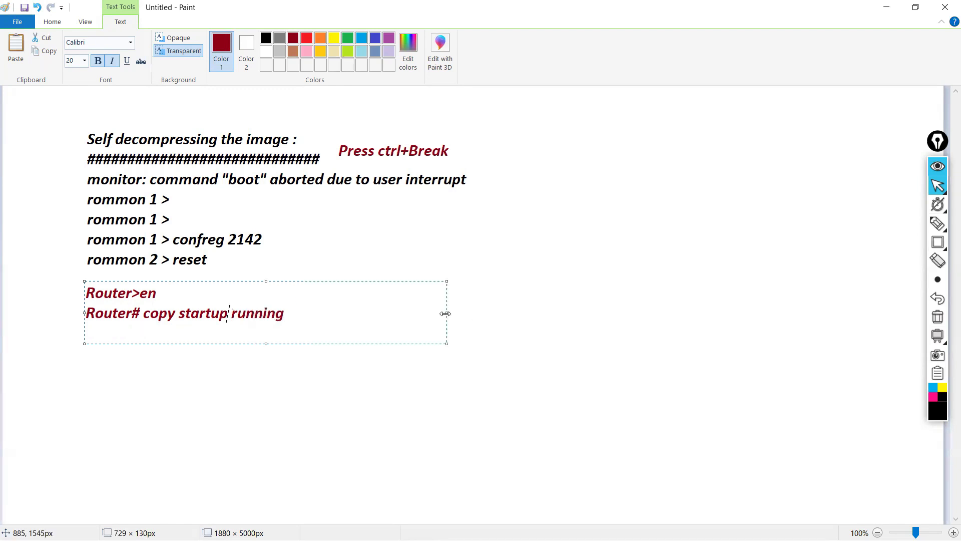
type("-config")
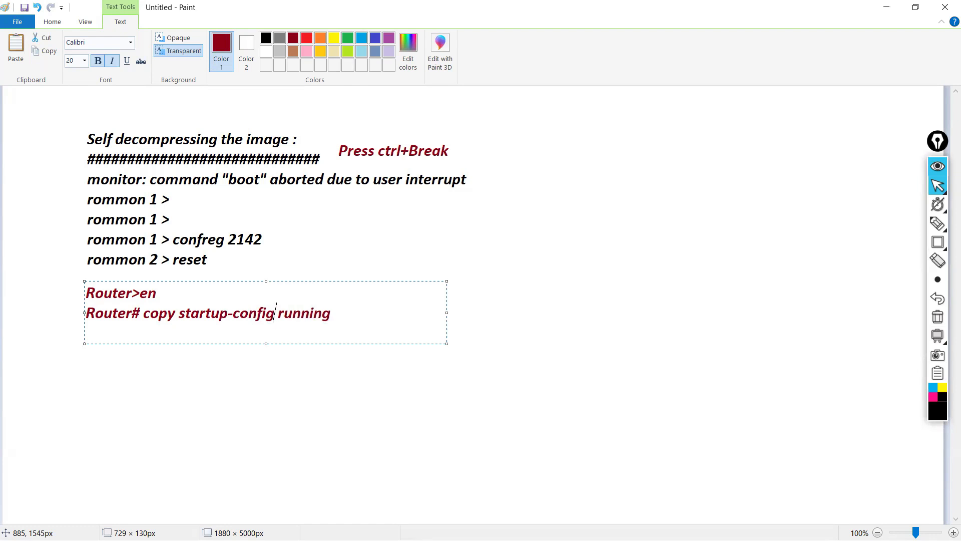
key("Right")
key("Right")
key("Right")
key("Right")
key("Right")
key("Right")
key("Right")
type("-config")
- Add the line "Router#conf t" below the copy command in the dark red text block
key("Return")
type("ROut")
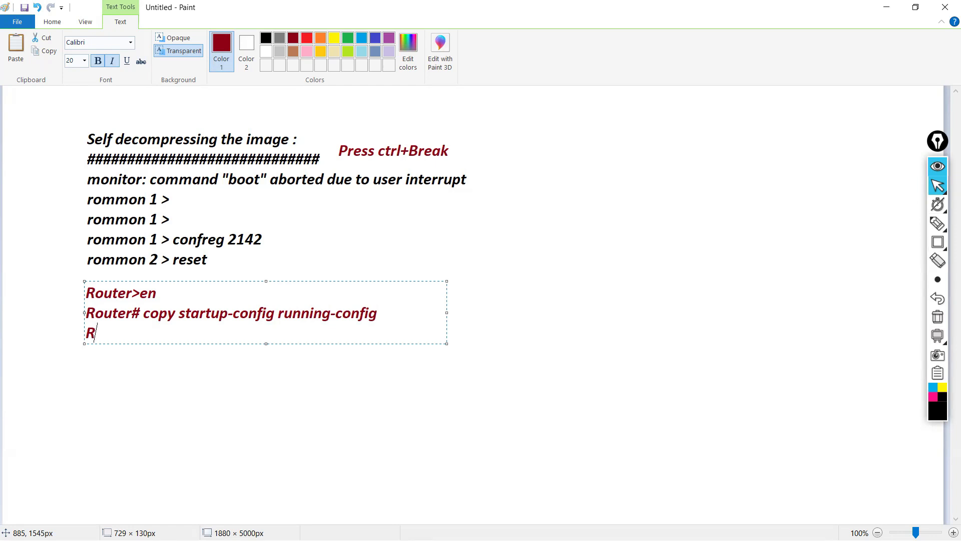
key("BackSpace")
key("BackSpace")
key("BackSpace")
type("u")
key("BackSpace")
type("outer#conf")
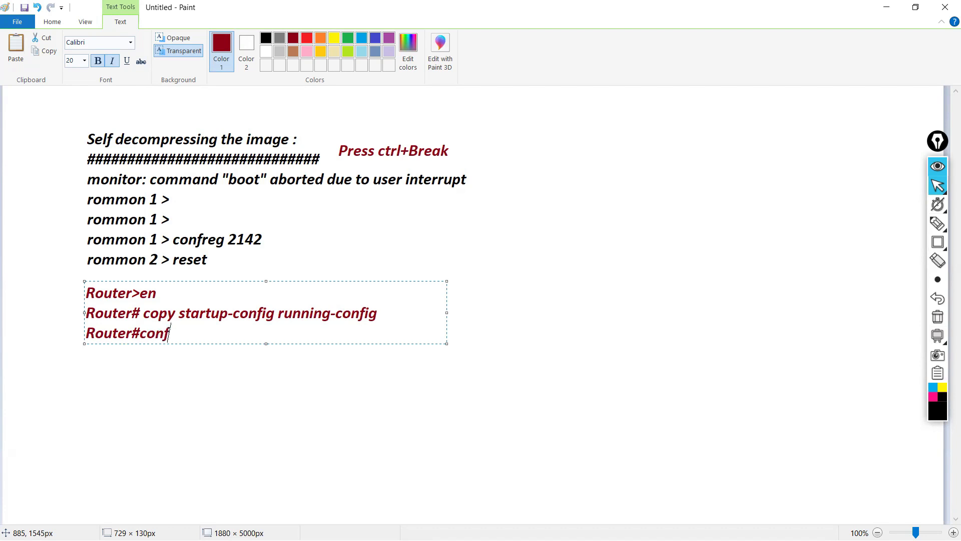
type(" t")
key("Return")
- Add the line "Router(config)# no enable password" to the dark red text block
type("Router()")
key("Left")
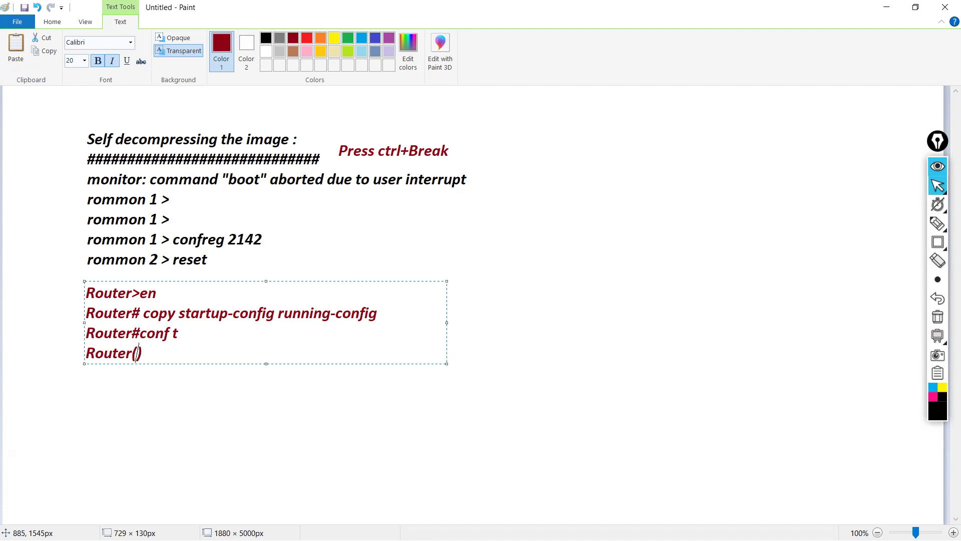
type("config")
key("Right")
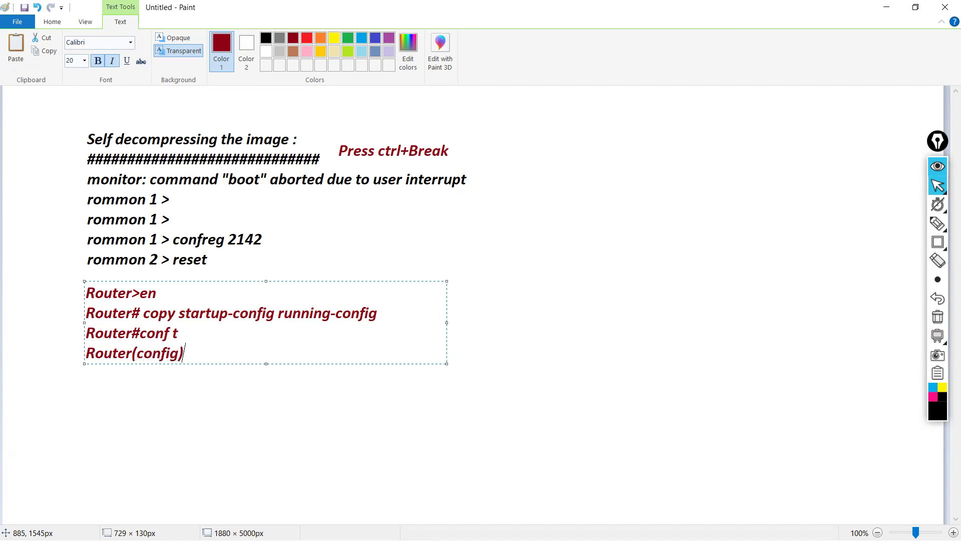
type("# no enable p")
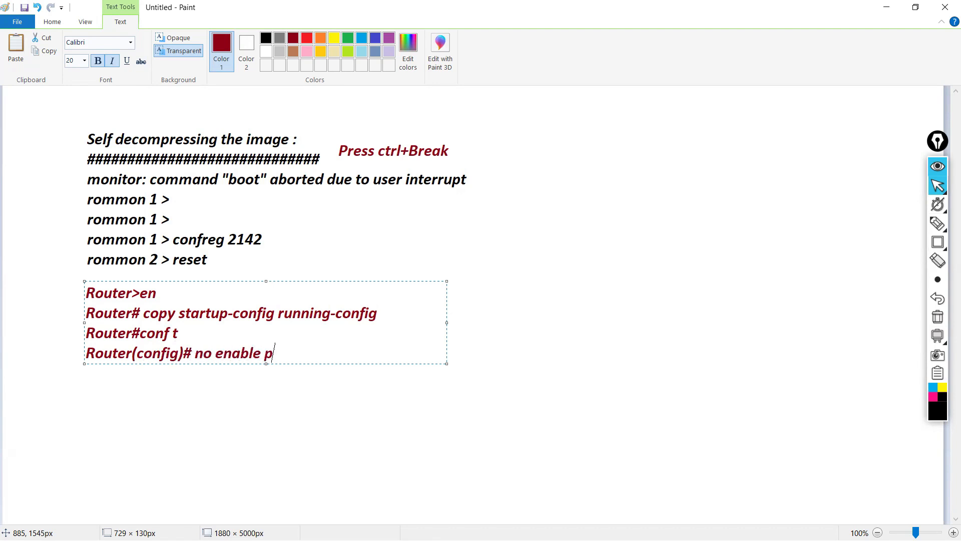
type("assword")
key("Return")
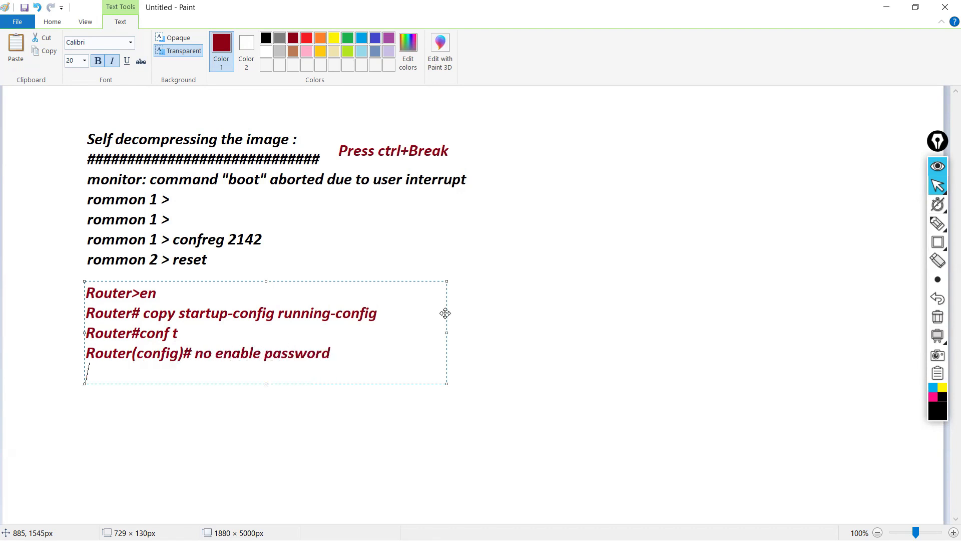
- Add the line "Router(config)# config-register 2102" and finish the dark red text block
type("Router()")
key("Left")
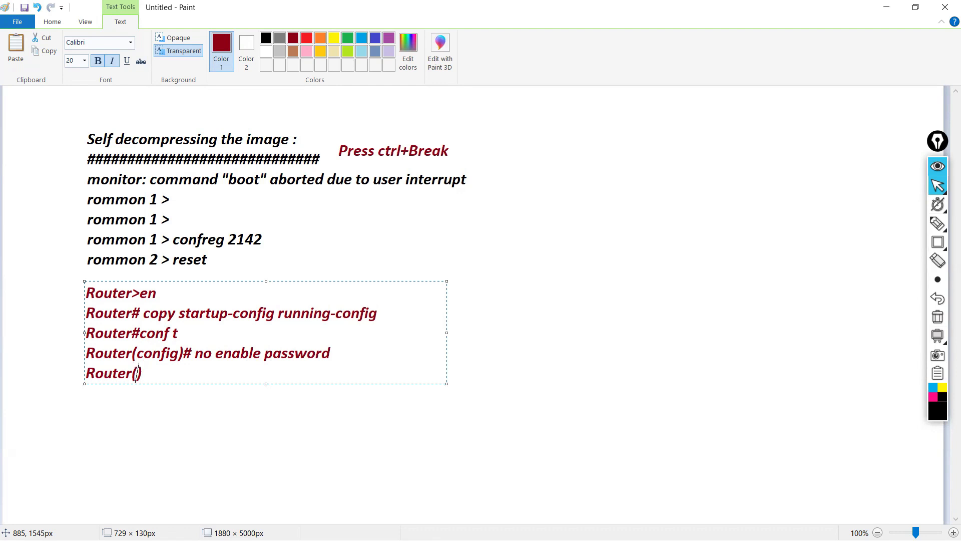
type("config)# confi")
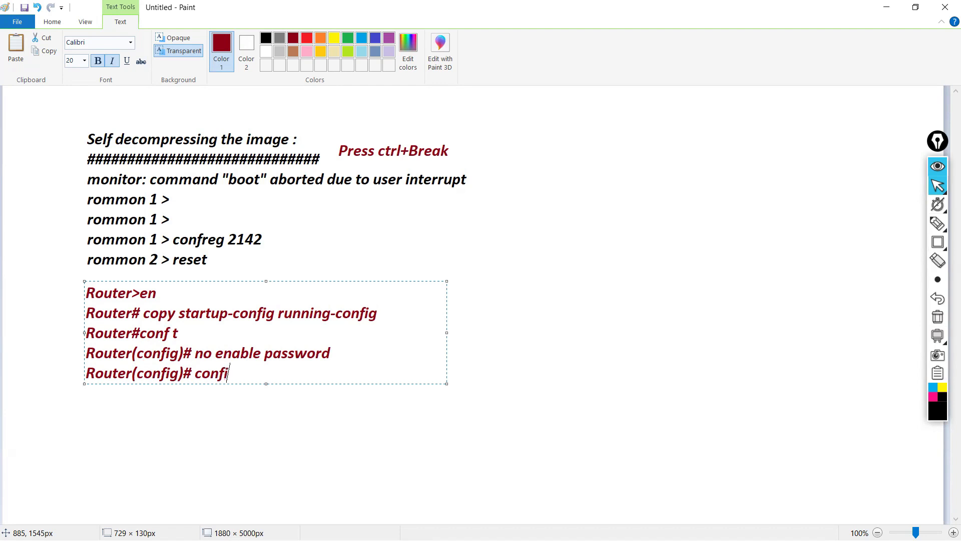
type("g-register 2102")
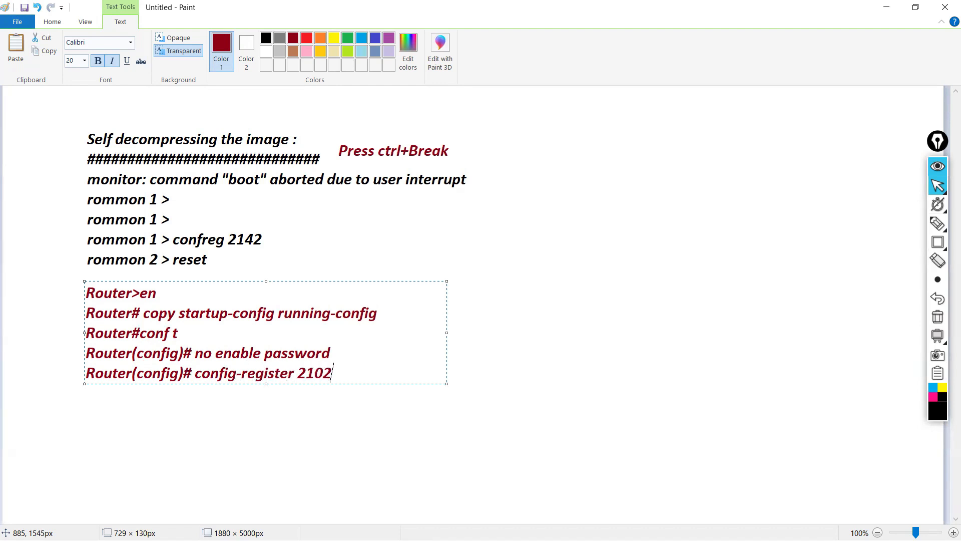
key("Return")
left_click(508, 286)
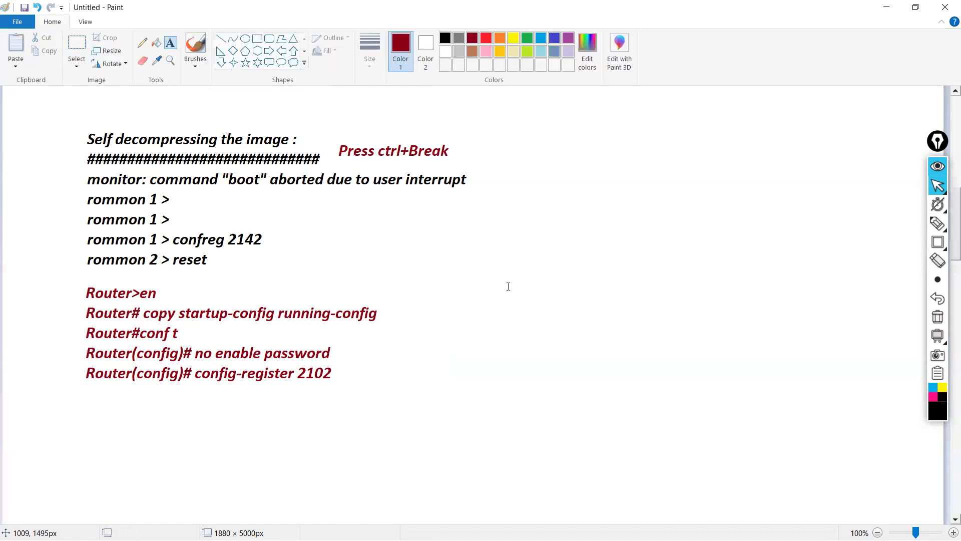
- Draw a black rectangle of about 853 × 559 px as a frame around all the command notes
left_click(445, 38)
left_click_drag(60, 118, 487, 397)
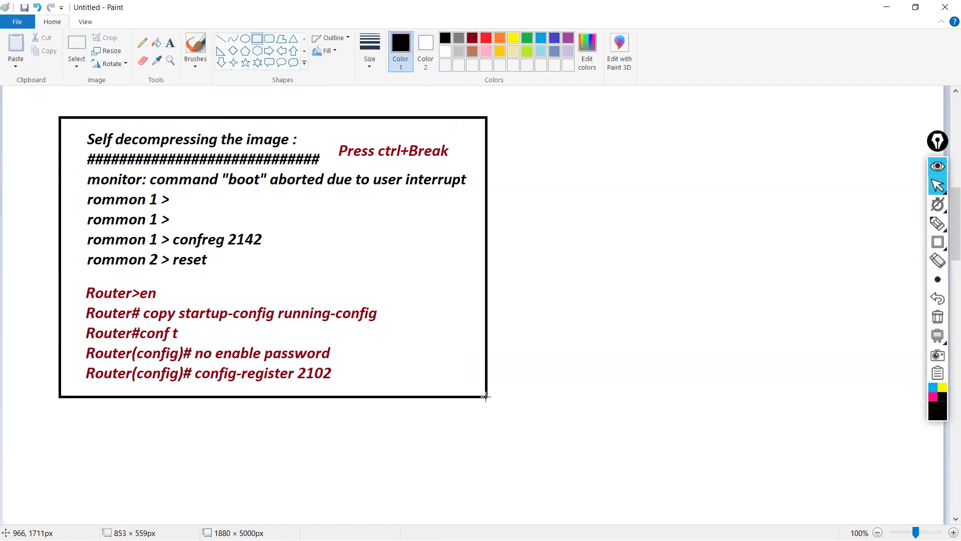
left_click(575, 378)
- Move the dark red command block up so it sits directly beneath the "rommon 2 > reset" line
left_click(76, 45)
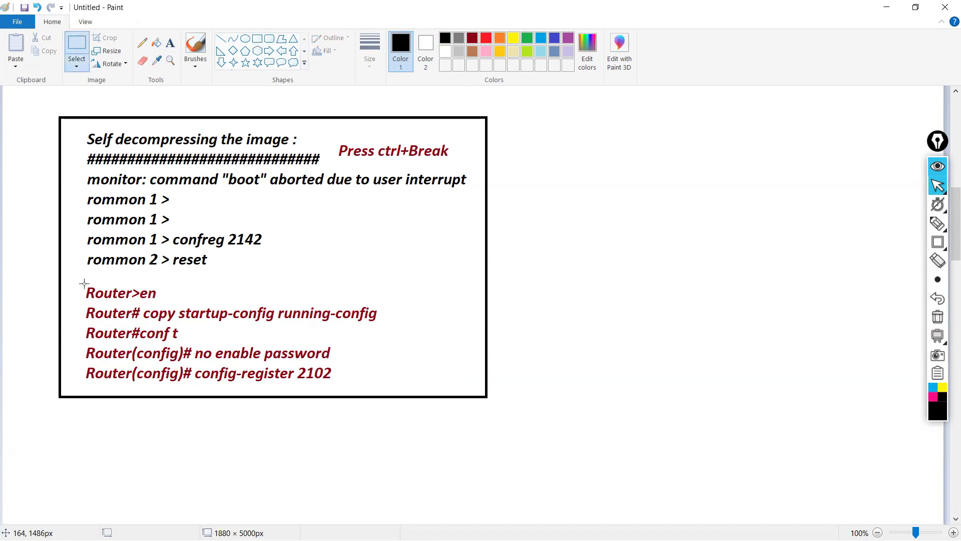
left_click_drag(83, 283, 379, 387)
key("Up")
key("Up")
key("Up")
key("Up")
key("Up")
key("Up")
key("Up")
key("Up")
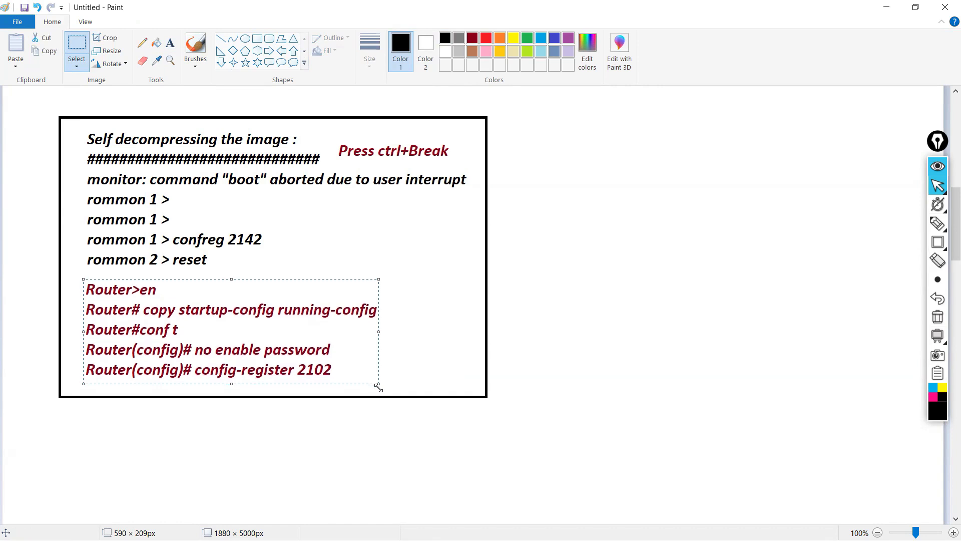
key("Up")
key("Up")
key("Up")
key("Up")
key("Up")
key("Up")
key("Up")
key("Up")
key("Up")
key("Up")
key("Up")
key("Up")
key("Up")
key("Up")
key("Up")
key("Up")
key("Up")
key("Up")
key("Up")
key("Up")
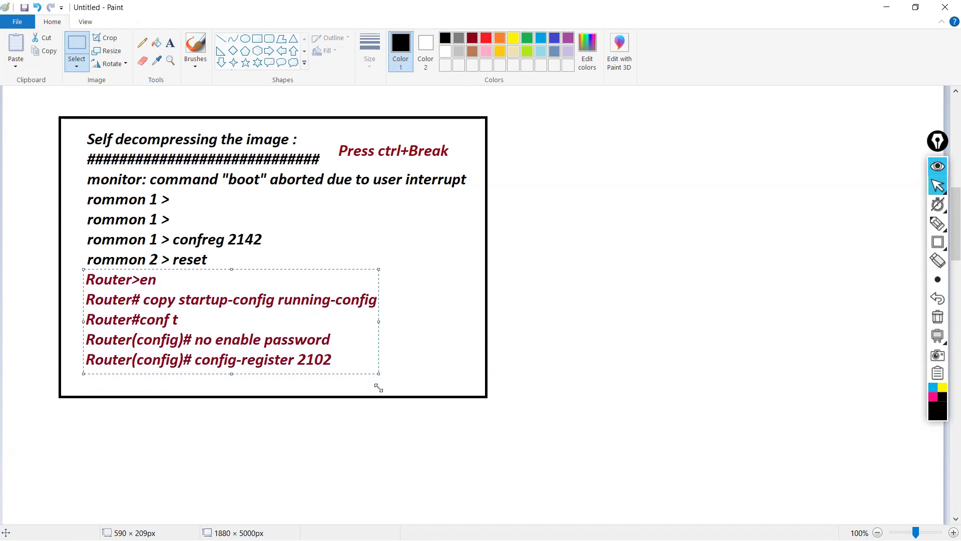
left_click(534, 326)
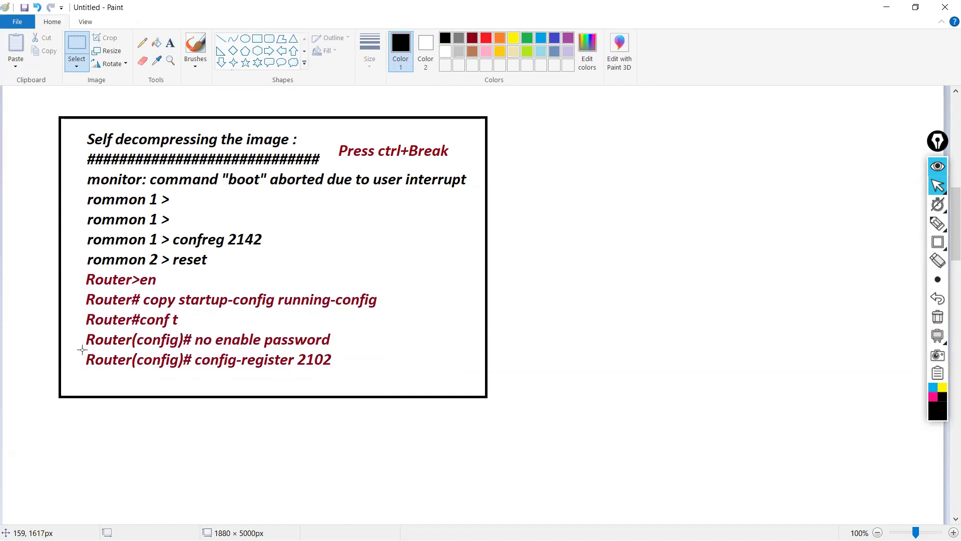
- Move the "config-register 2102" line down, leaving a one-line gap below the "no enable password" line
left_click_drag(82, 349, 340, 369)
key("Down")
key("Down")
key("Down")
key("Down")
key("Down")
key("Down")
key("Down")
key("Down")
key("Down")
key("Down")
key("Down")
key("Down")
key("Down")
key("Down")
key("Down")
key("Down")
key("Down")
key("Down")
key("Down")
key("Down")
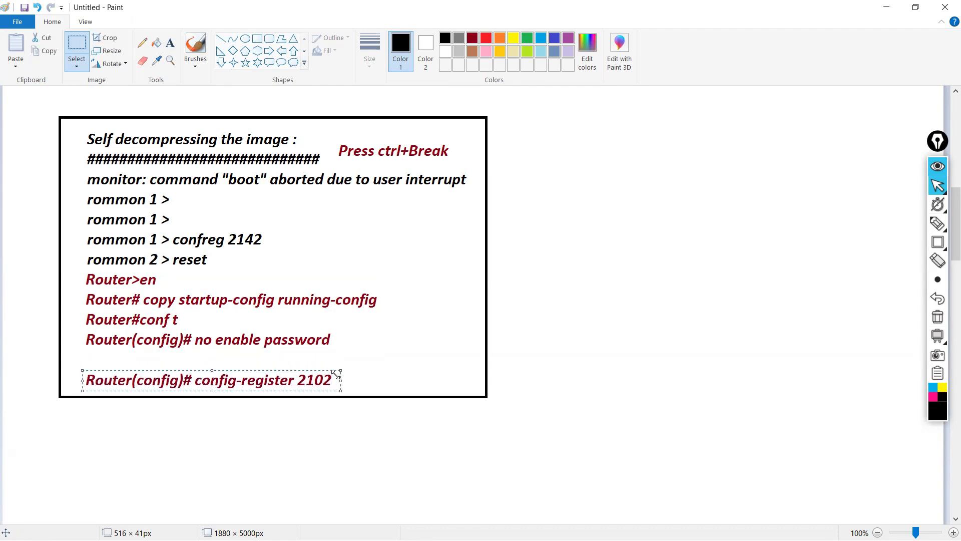
left_click(532, 279)
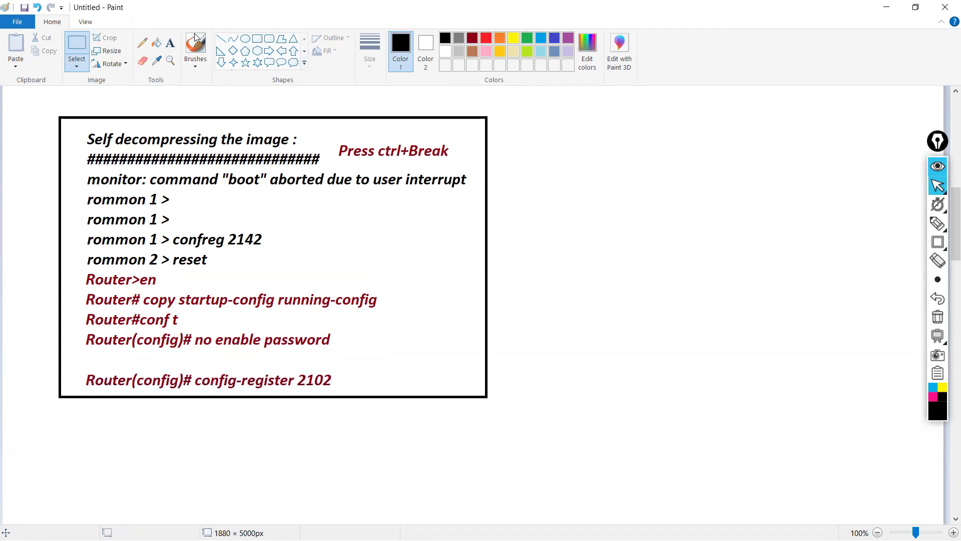
- Insert the line "Router(config)# do write" in the gap and color it dark red
left_click(171, 43)
left_click(84, 358)
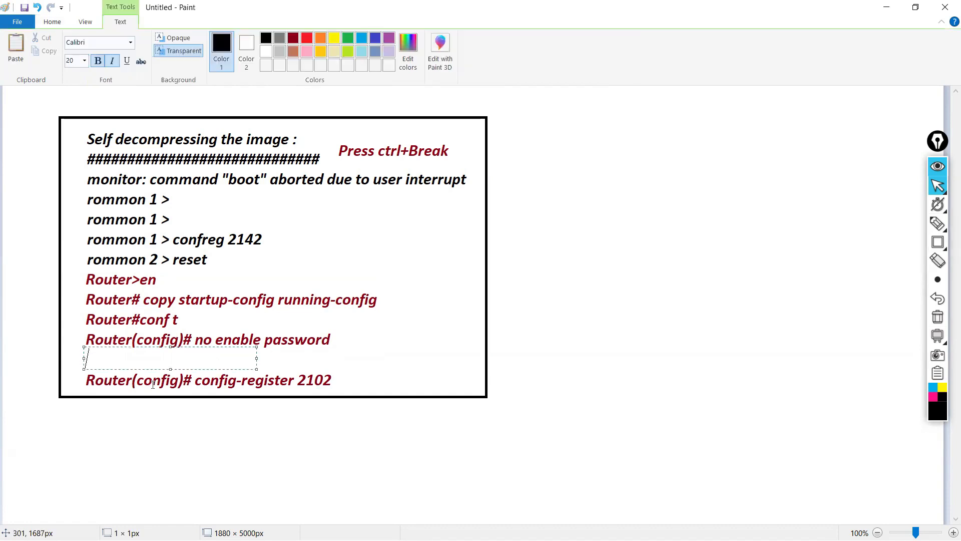
type("Route")
type("r(c)")
key("Left")
type("c")
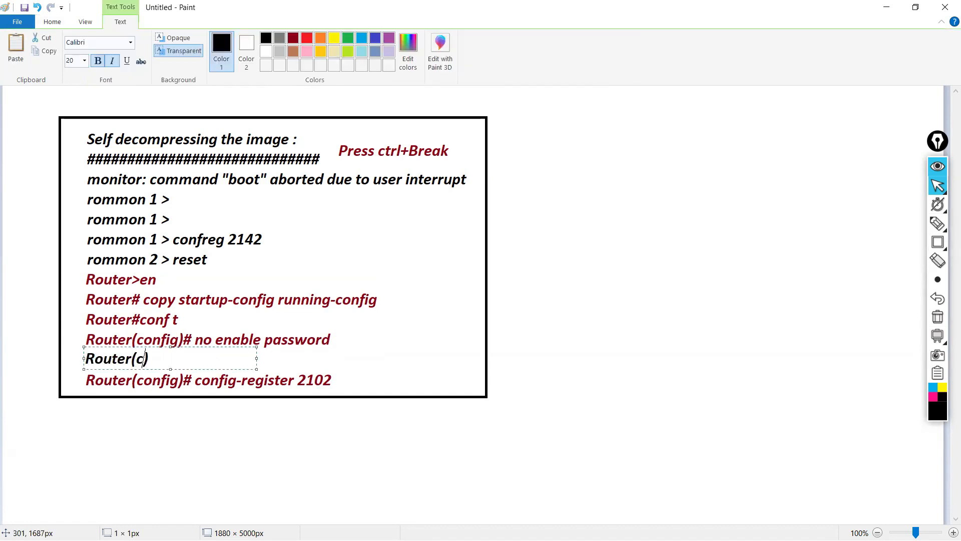
type("onfig)#")
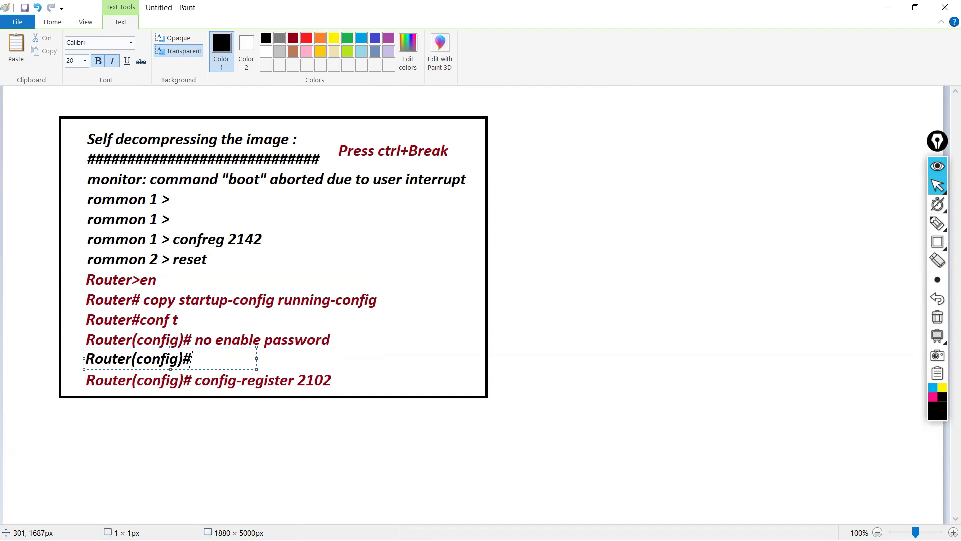
type(" do write")
key("ctrl+a")
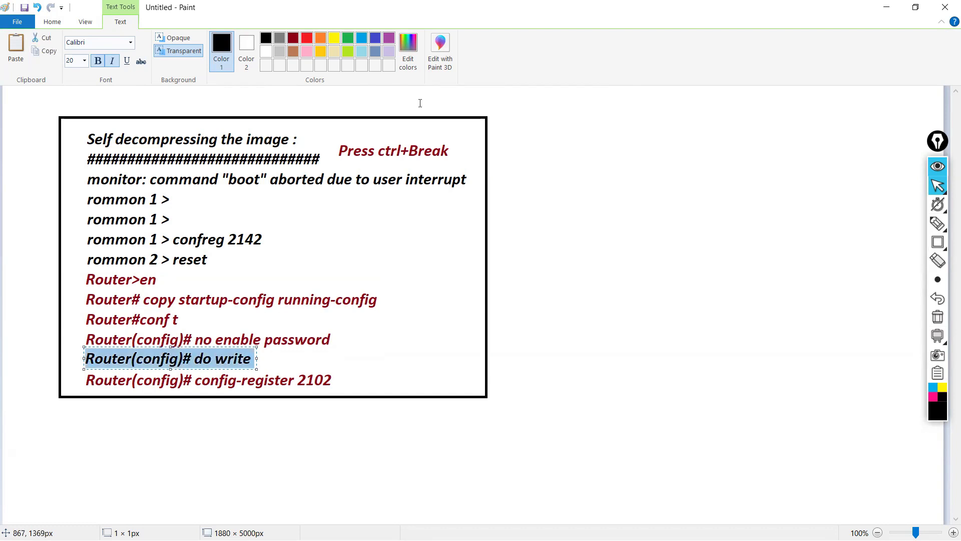
left_click(293, 43)
left_click(586, 376)
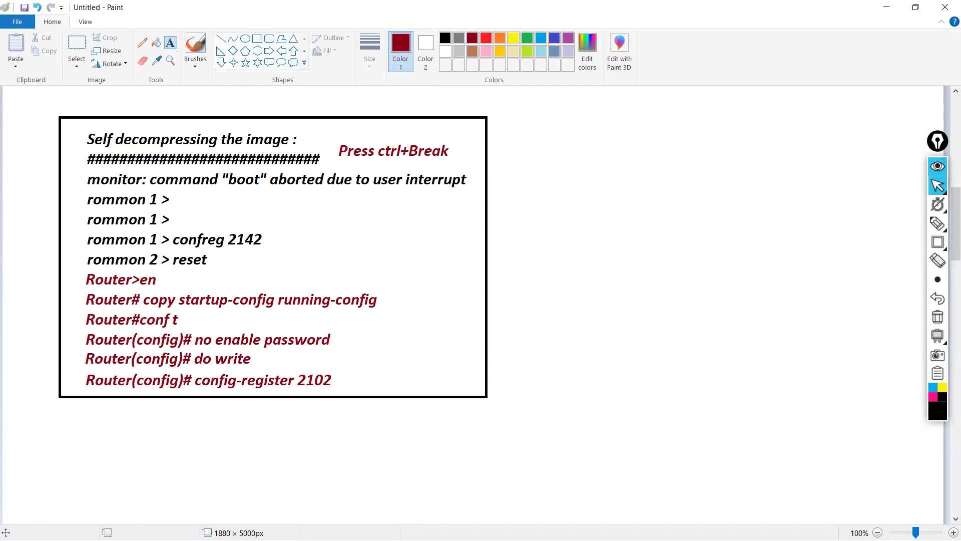
- Switch to Cisco Packet Tracer and enter privileged mode on the reloaded router with "en"
key("alt+Tab")
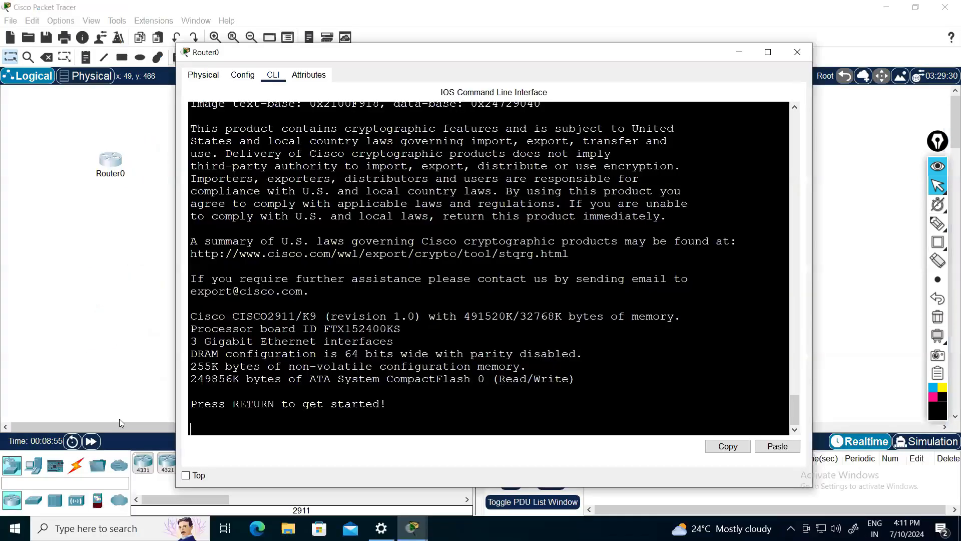
key("Return")
key("Return")
key("Return")
key("Return")
key("Return")
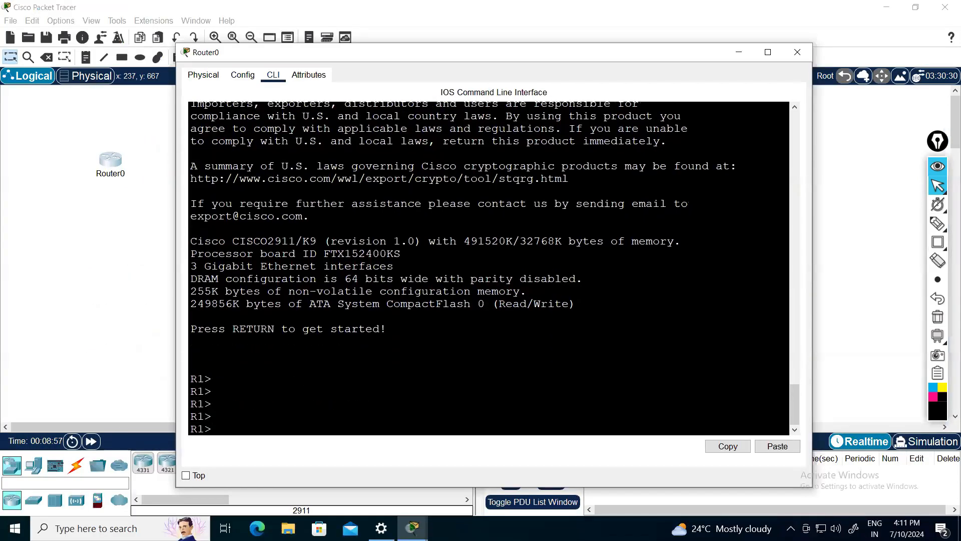
type("en")
key("Return")
key("Return")
key("Return")
key("Return")
- Enter global configuration mode on the router with "conf t"
type("conf t")
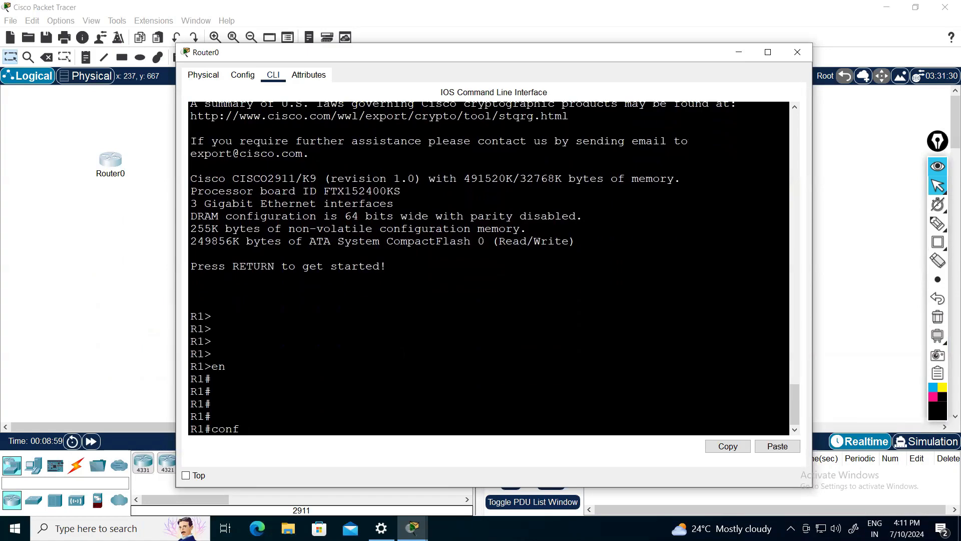
key("Return")
key("Return")
key("Return")
key("Return")
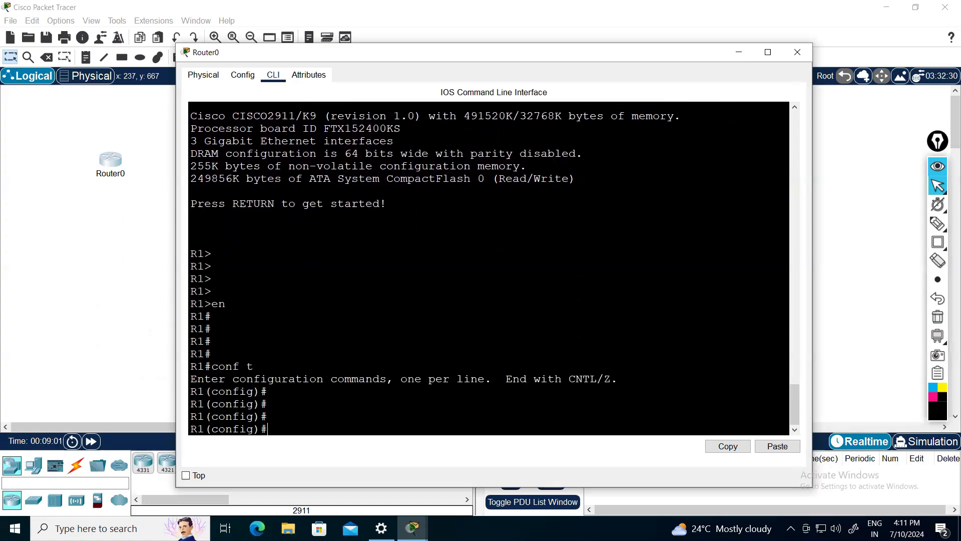
- Review the password removal, save, register and reload commands in the router's console history
scroll(489, 268, "up", 15)
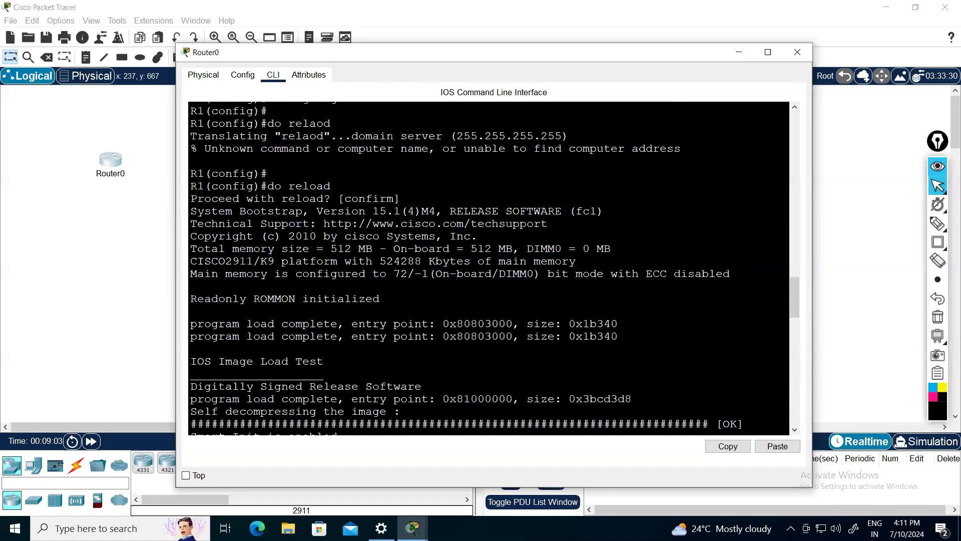
scroll(489, 268, "up", 5)
left_click_drag(338, 241, 305, 229)
left_click(310, 229)
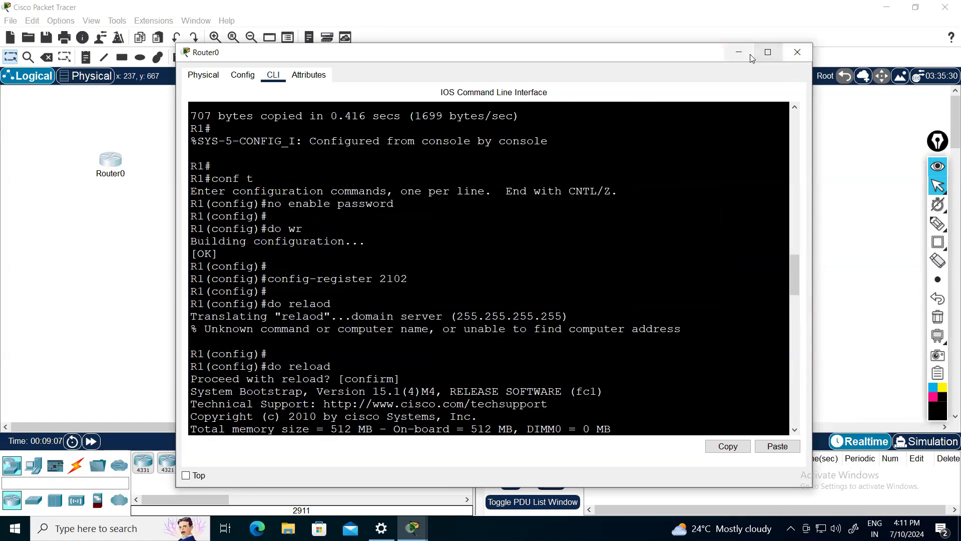
- Close Router0's window, reopen its command line interface and maximize the window
left_click(797, 53)
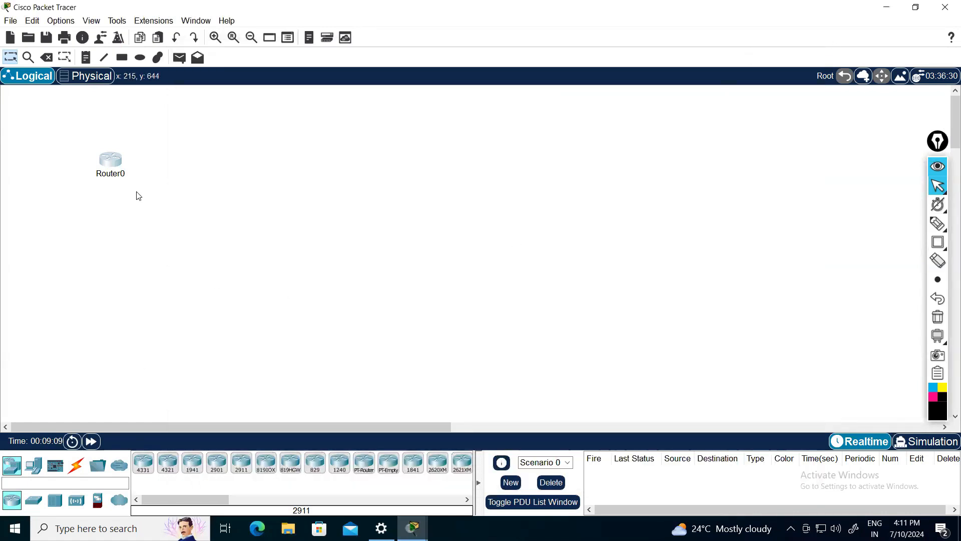
left_click(109, 161)
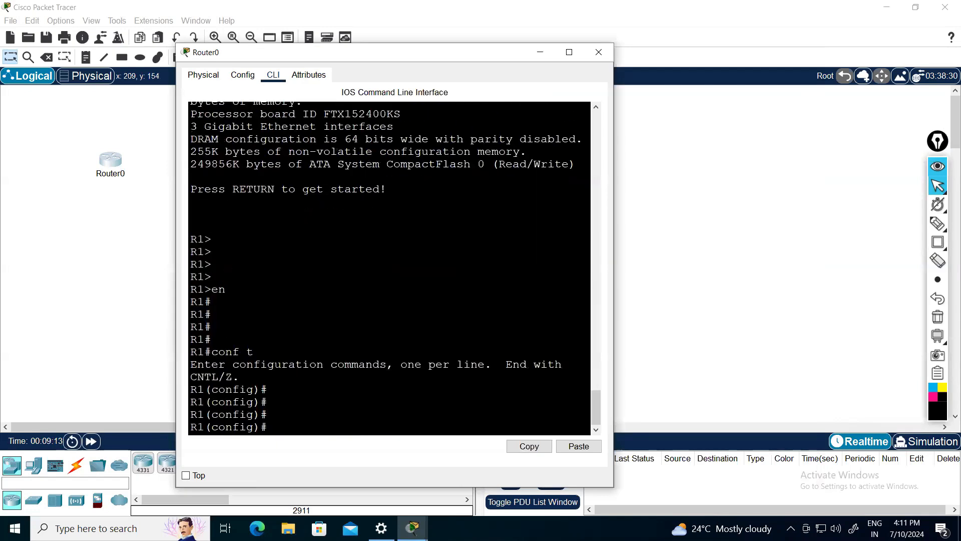
left_click(570, 52)
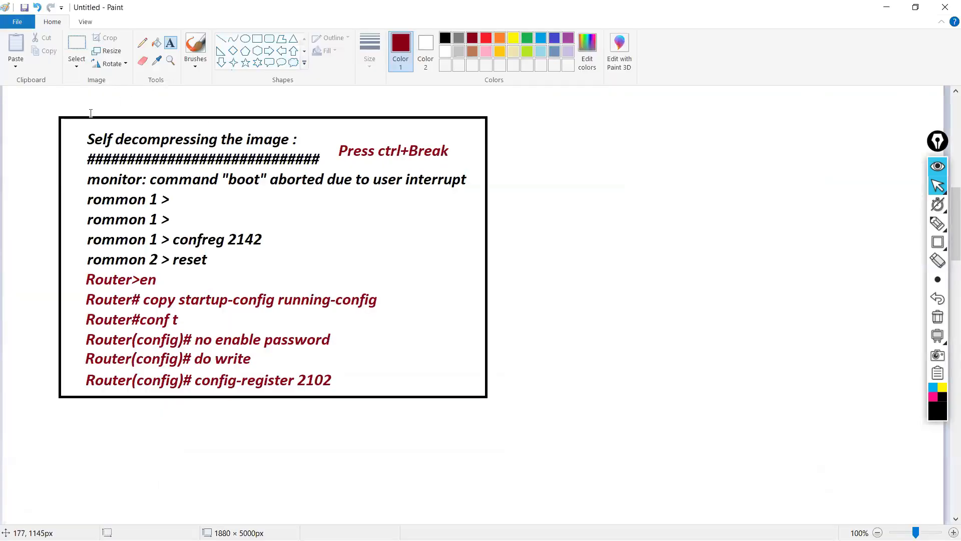
- Switch to Paint and start a dark red text line above the frame with "Router"
left_click(80, 95)
type("Router")
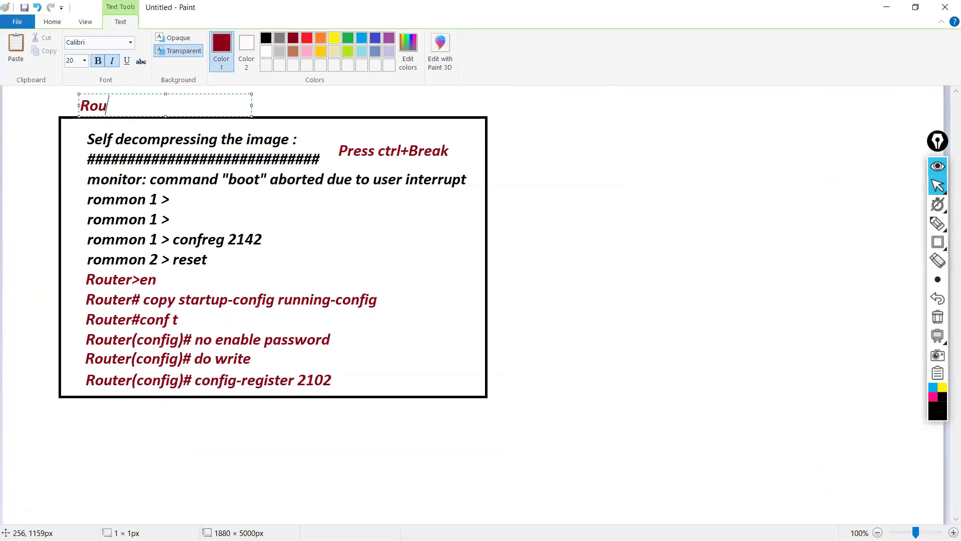